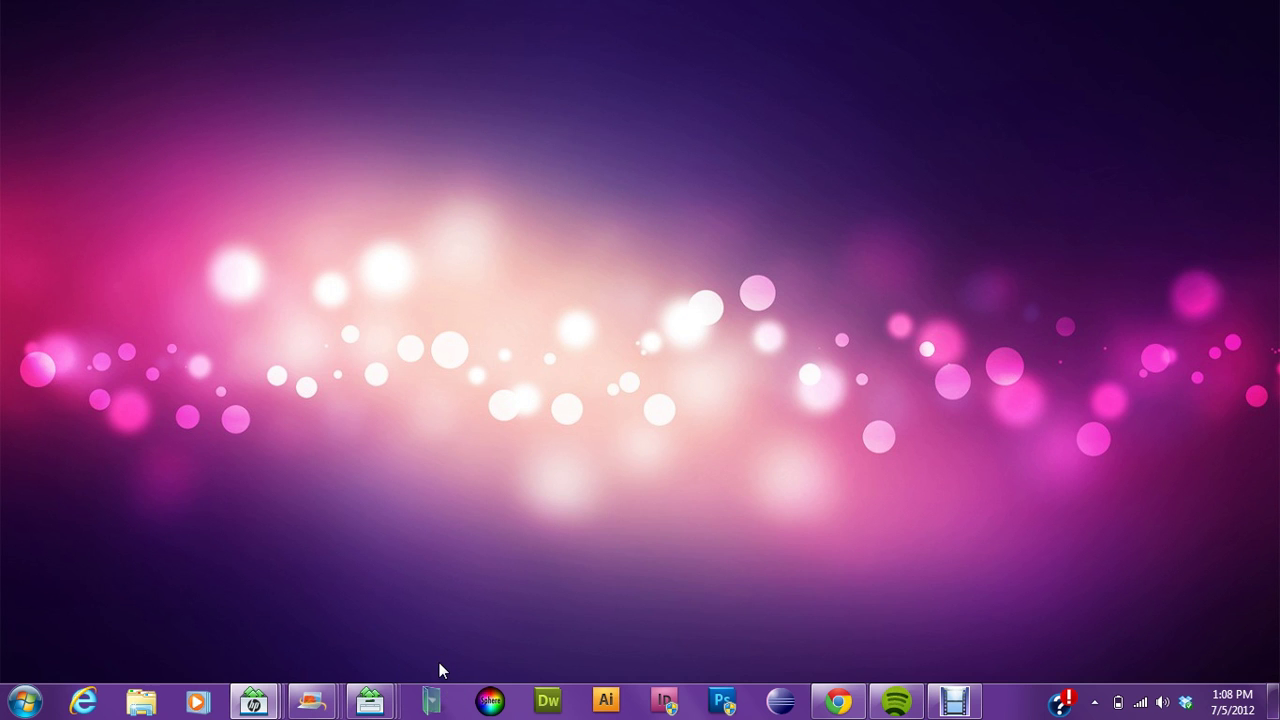
Step: Browse the taskbar stacks: everyday apps, Windows Live, HP/Skype/YouCam and Chrome/Firefox/Spotify
left_click(370, 703)
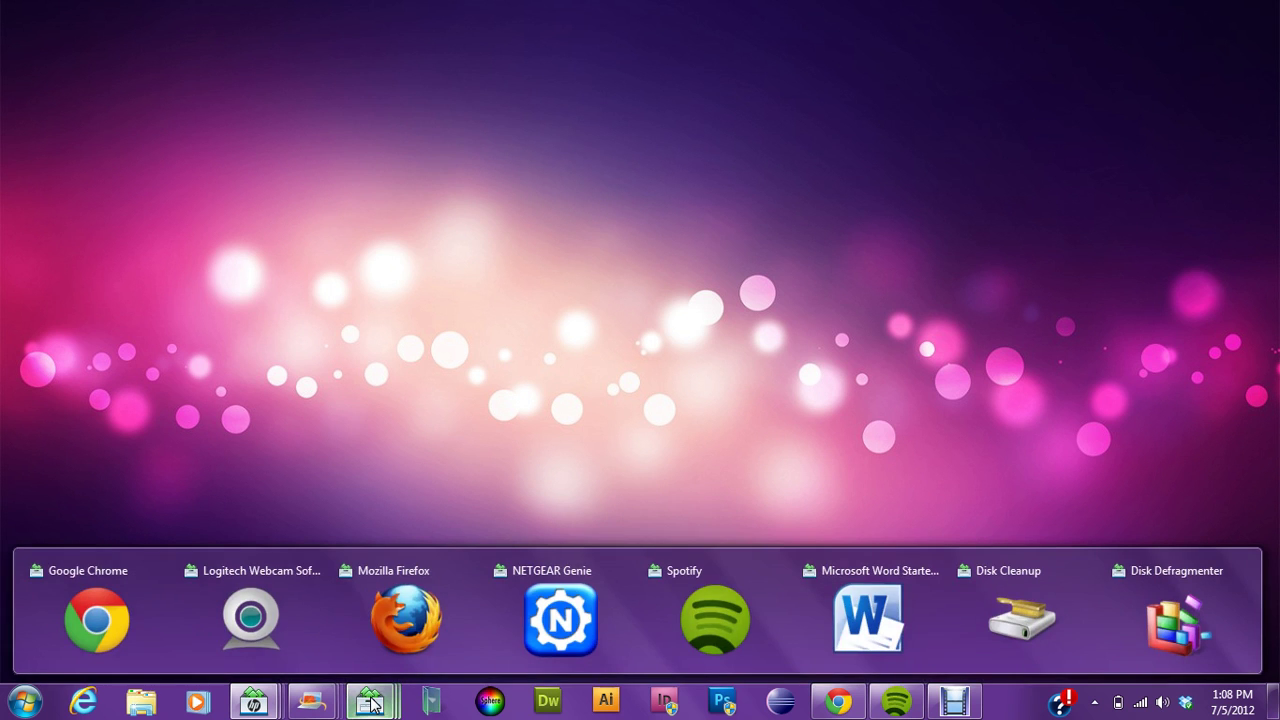
left_click(333, 703)
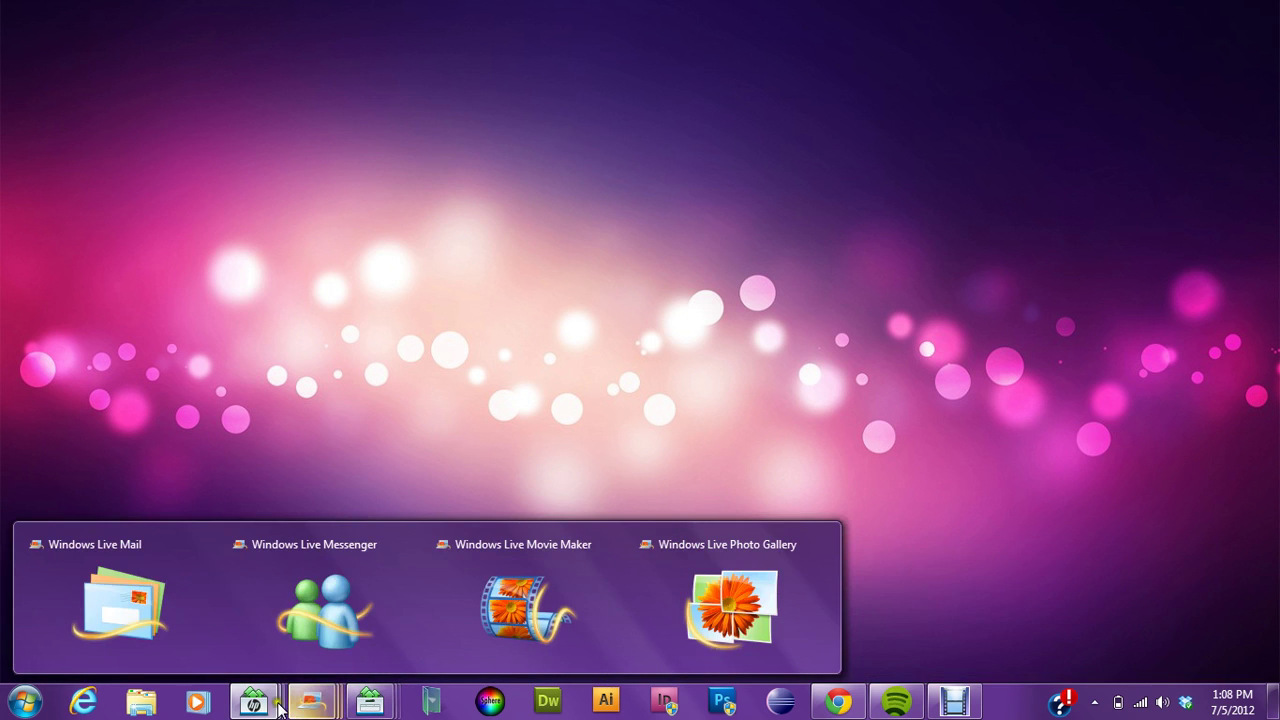
left_click(268, 705)
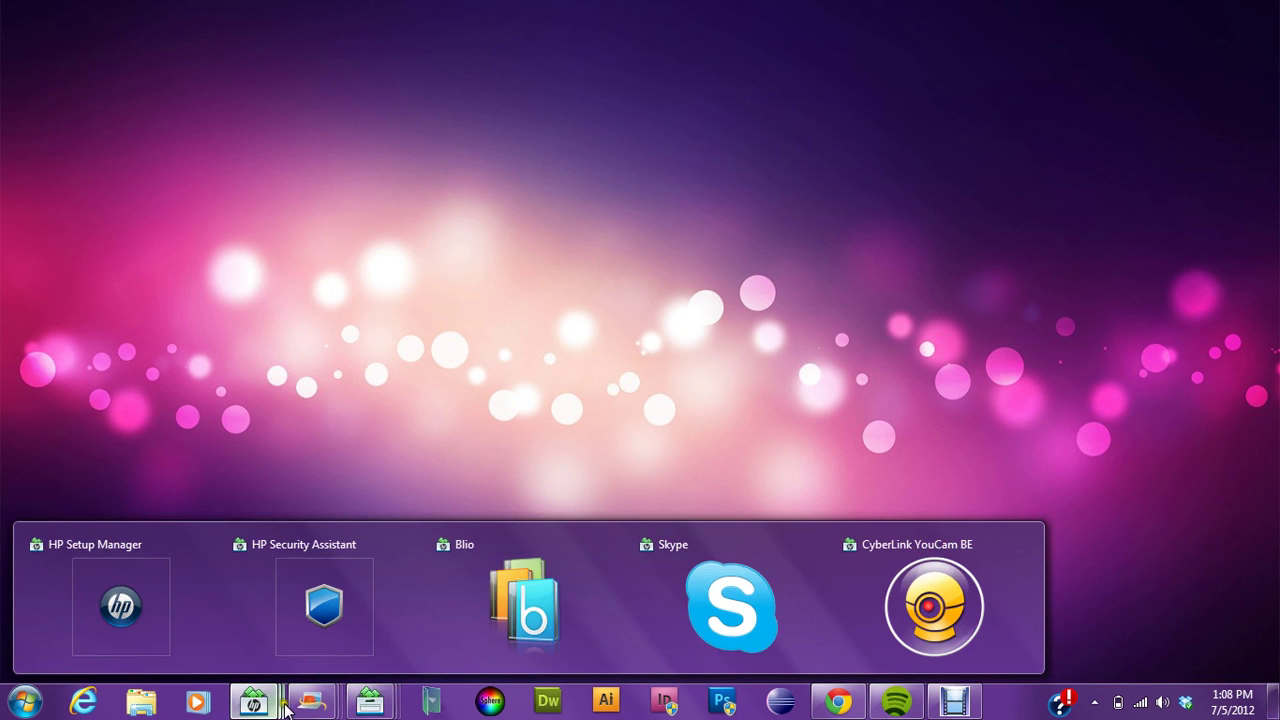
left_click(316, 705)
left_click(378, 704)
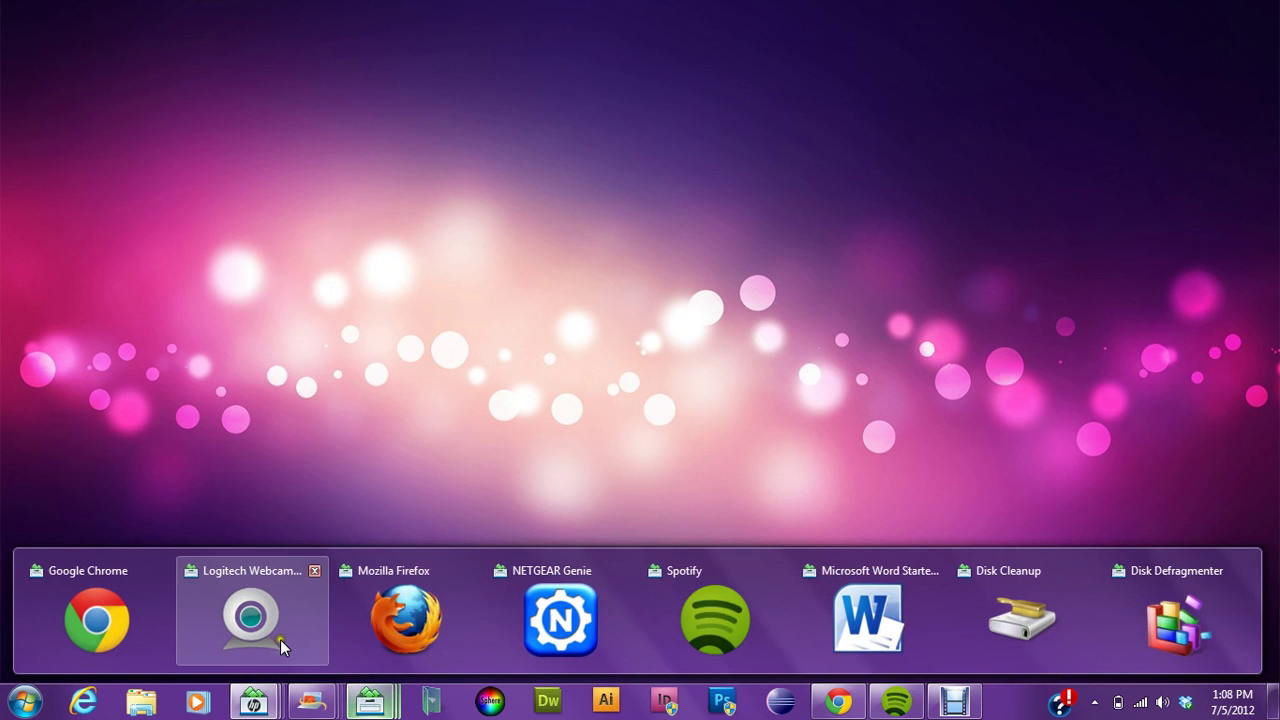
mouse_move(561, 612)
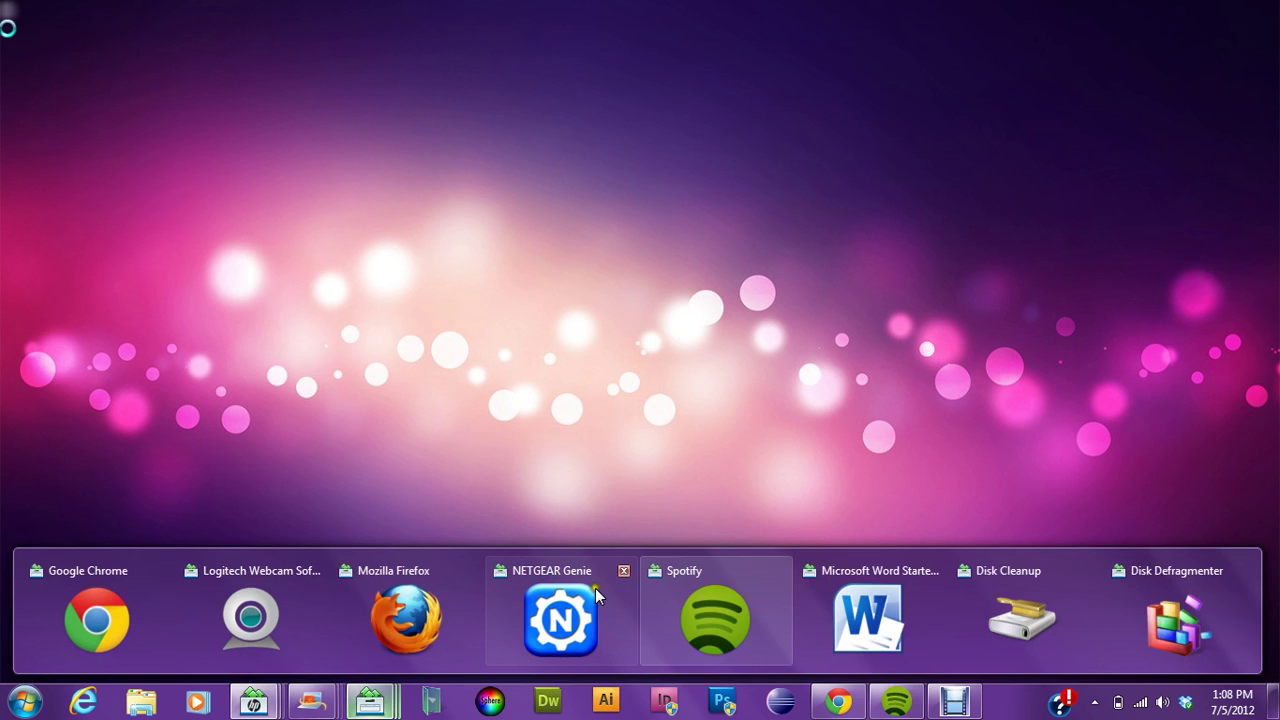
left_click(265, 342)
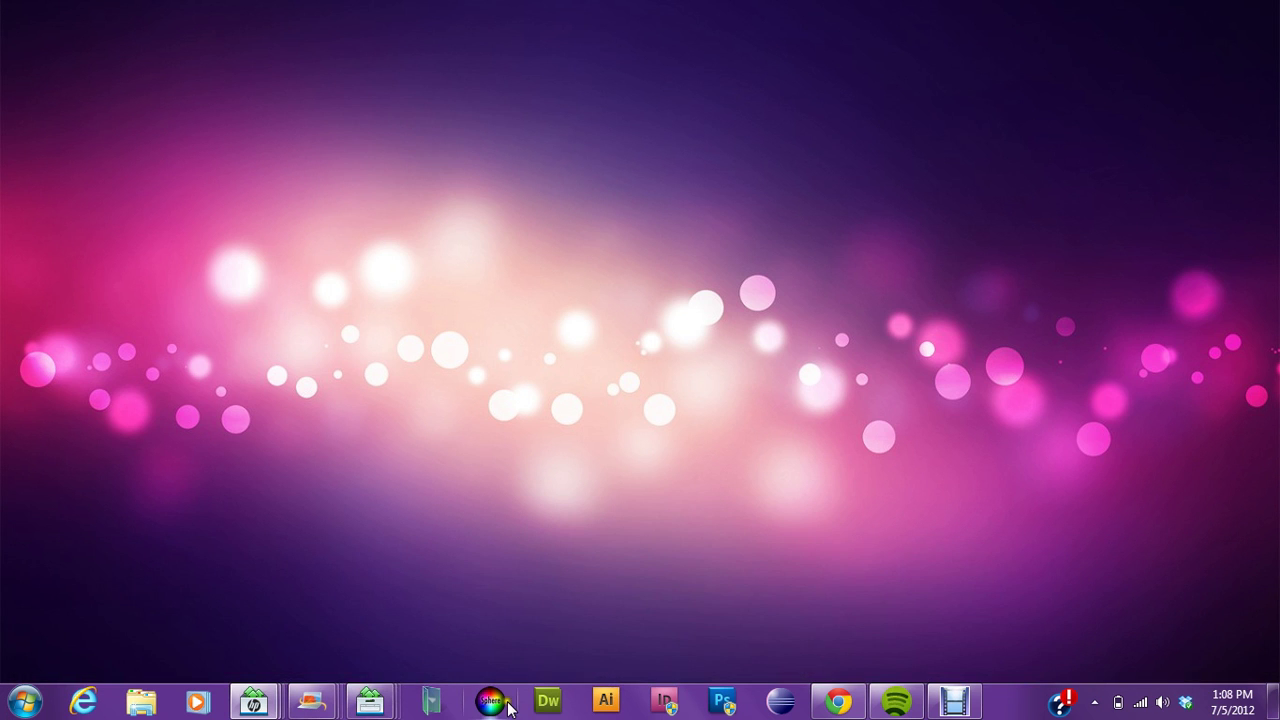
Step: Open and close the App Stack program list twice
left_click(448, 706)
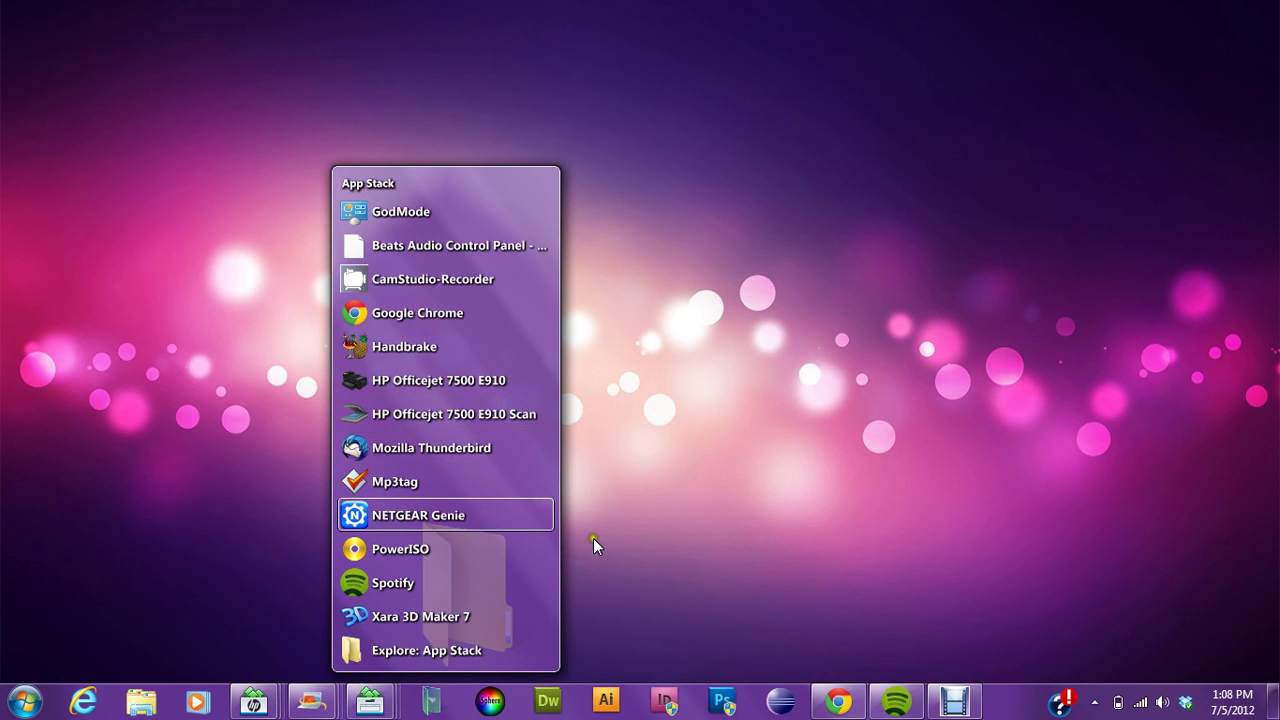
left_click(759, 366)
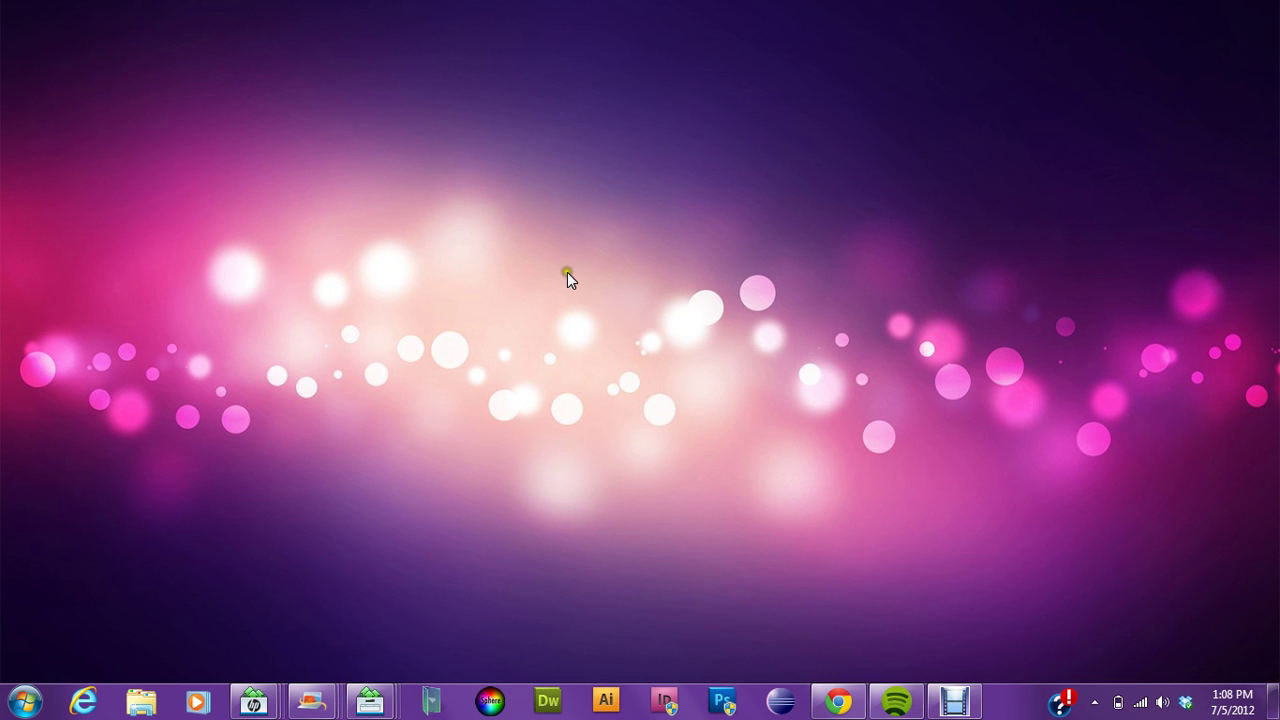
left_click(435, 705)
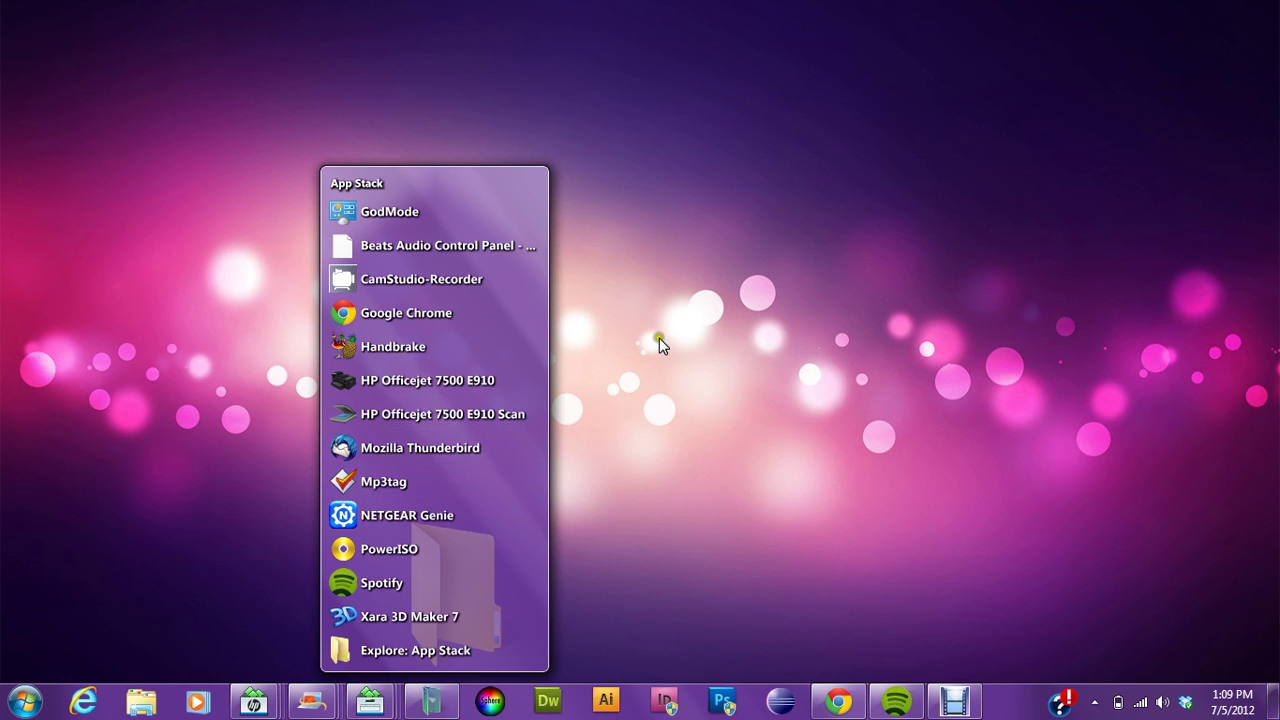
left_click(752, 713)
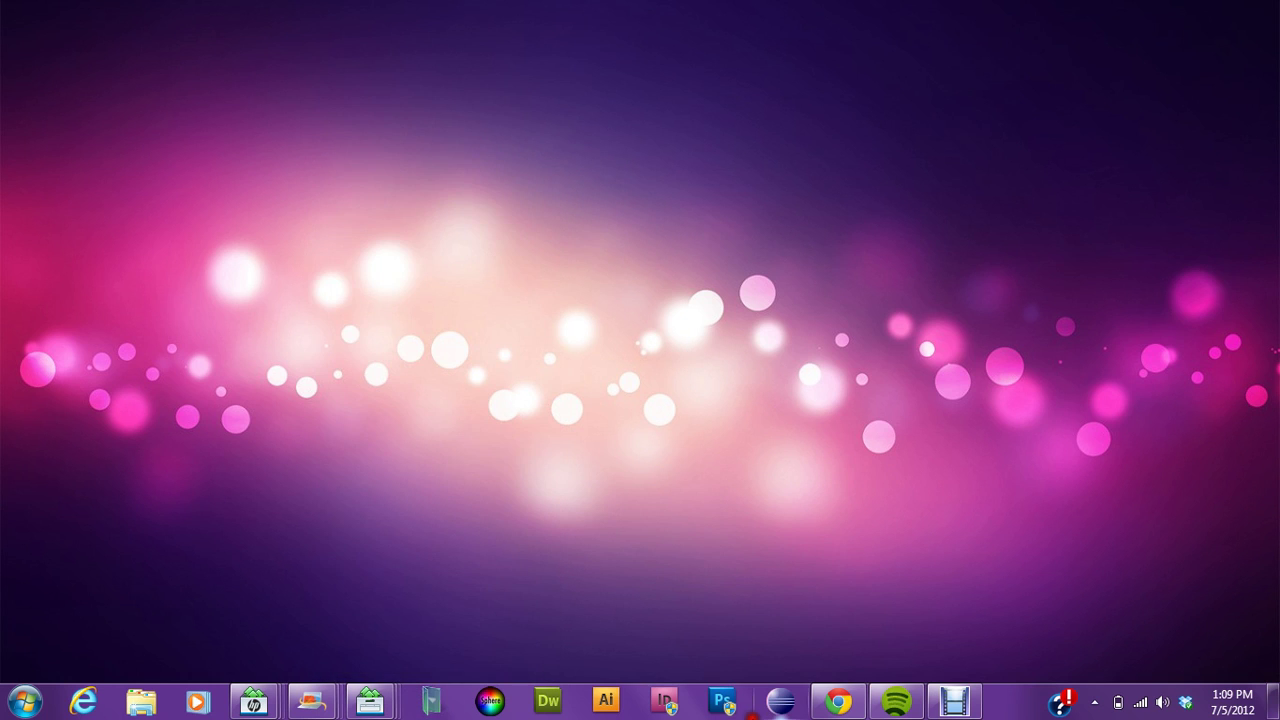
Step: Restore Chrome, check the CMYK ARTS review, and return to the Alastria 7stacks page
left_click(830, 708)
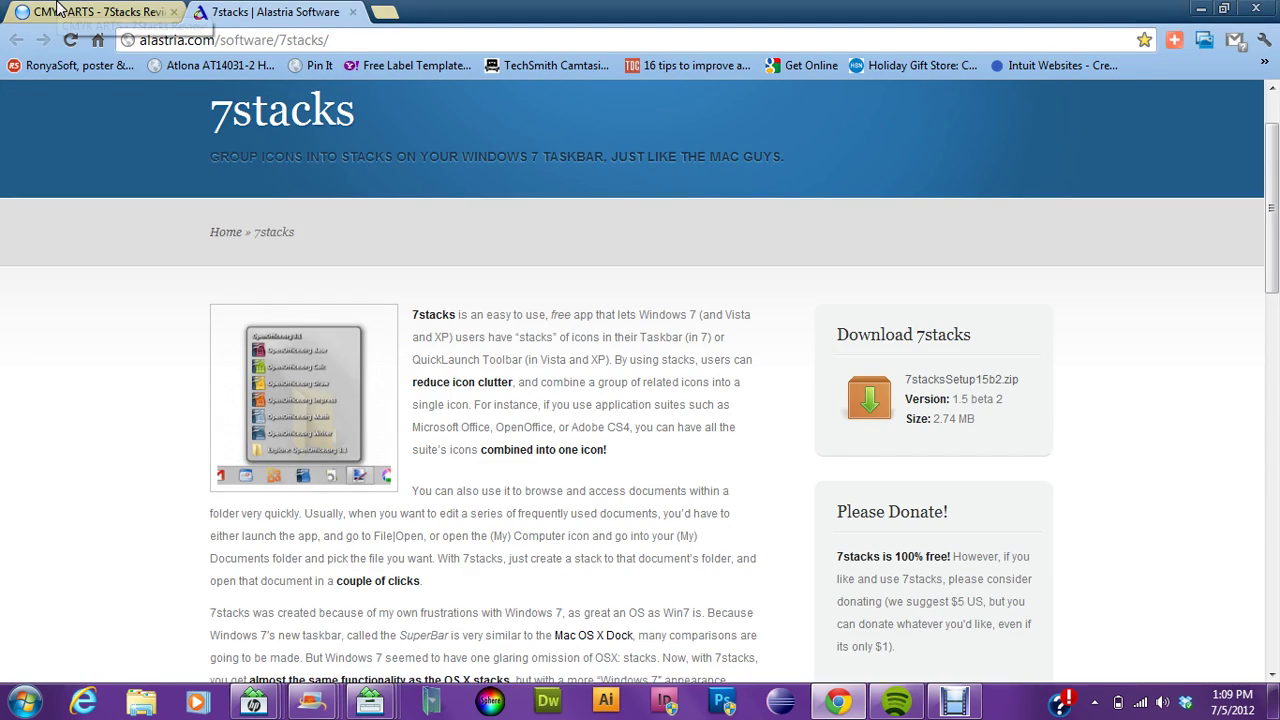
left_click(60, 9)
scroll(487, 496, "up", 5)
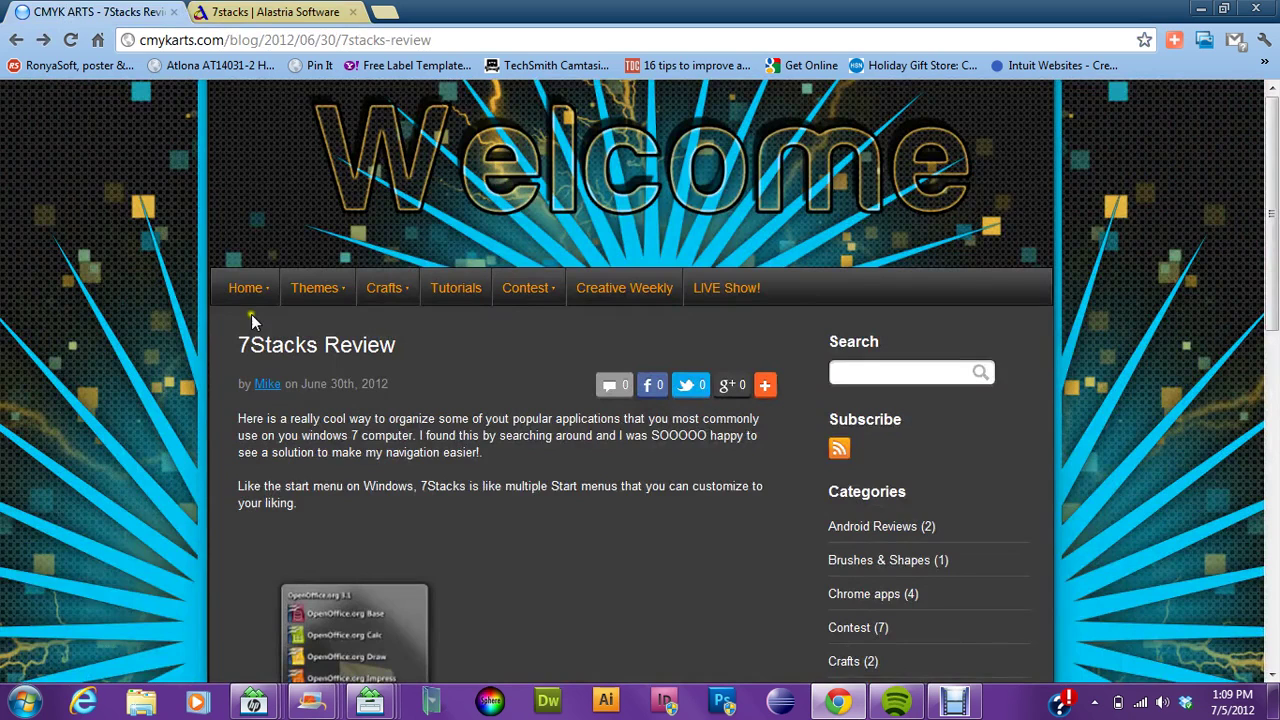
scroll(320, 610, "down", 4)
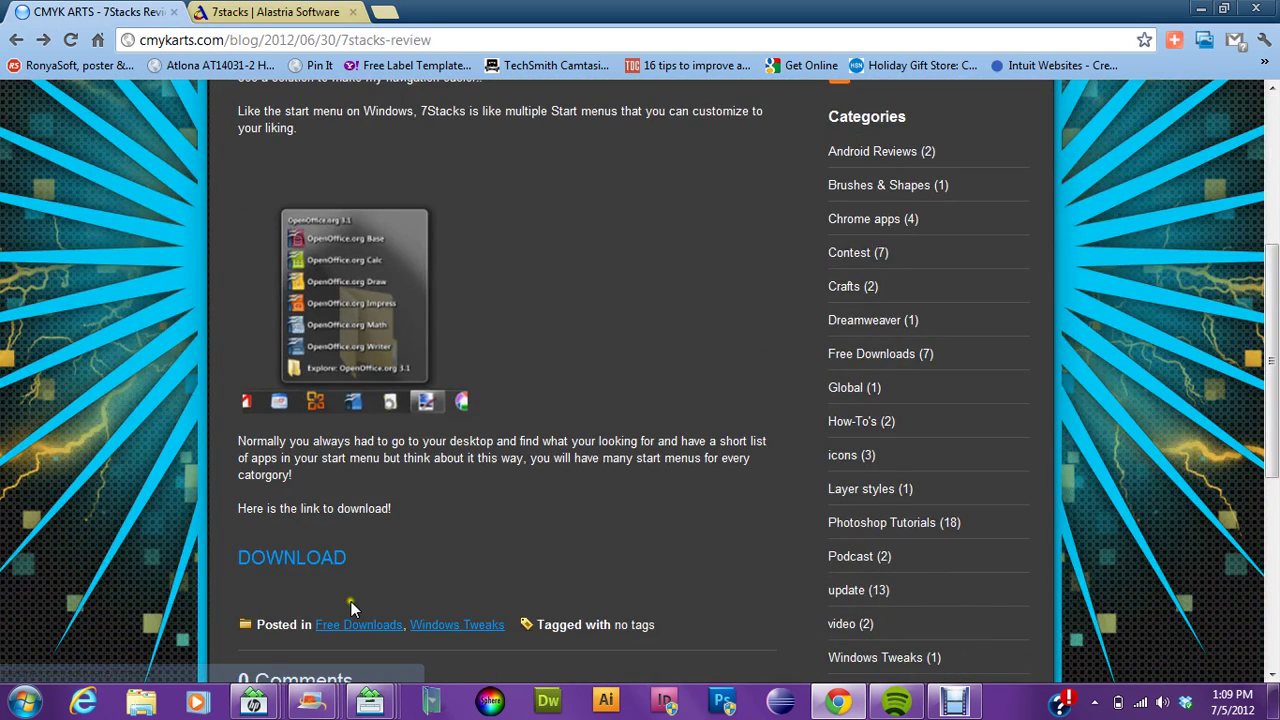
left_click(243, 10)
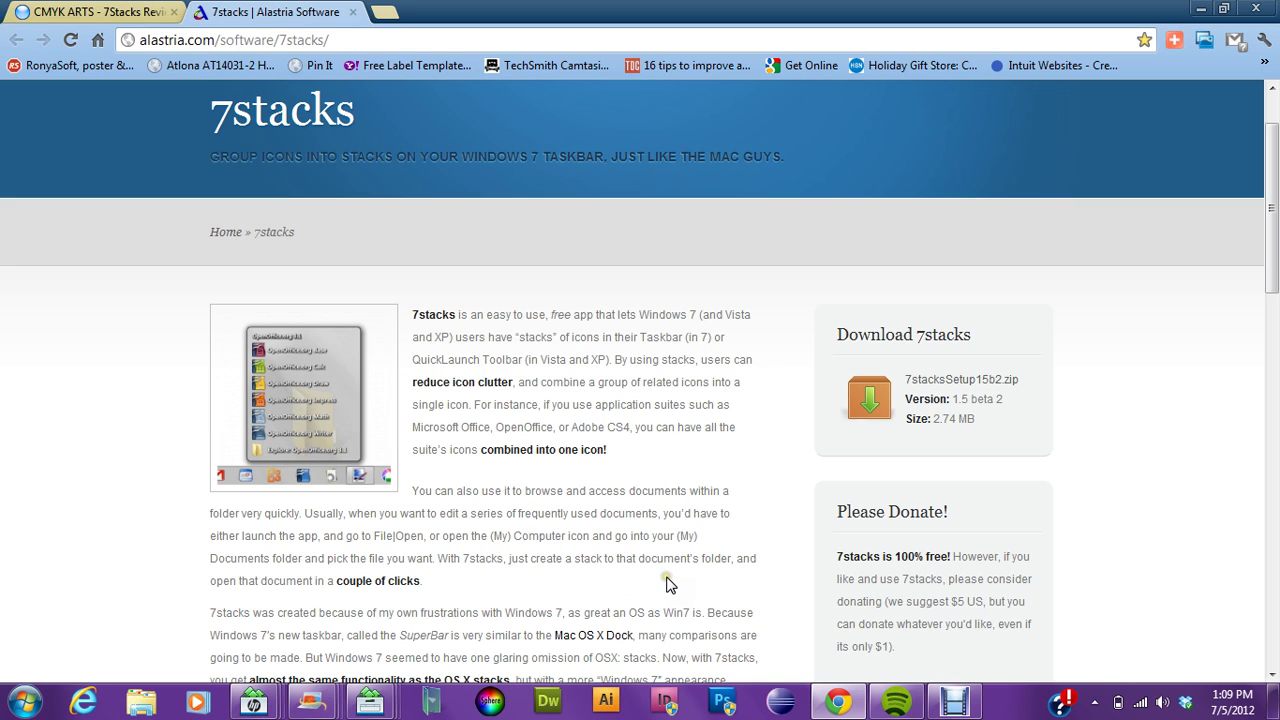
scroll(480, 528, "down", 1)
scroll(508, 520, "down", 1)
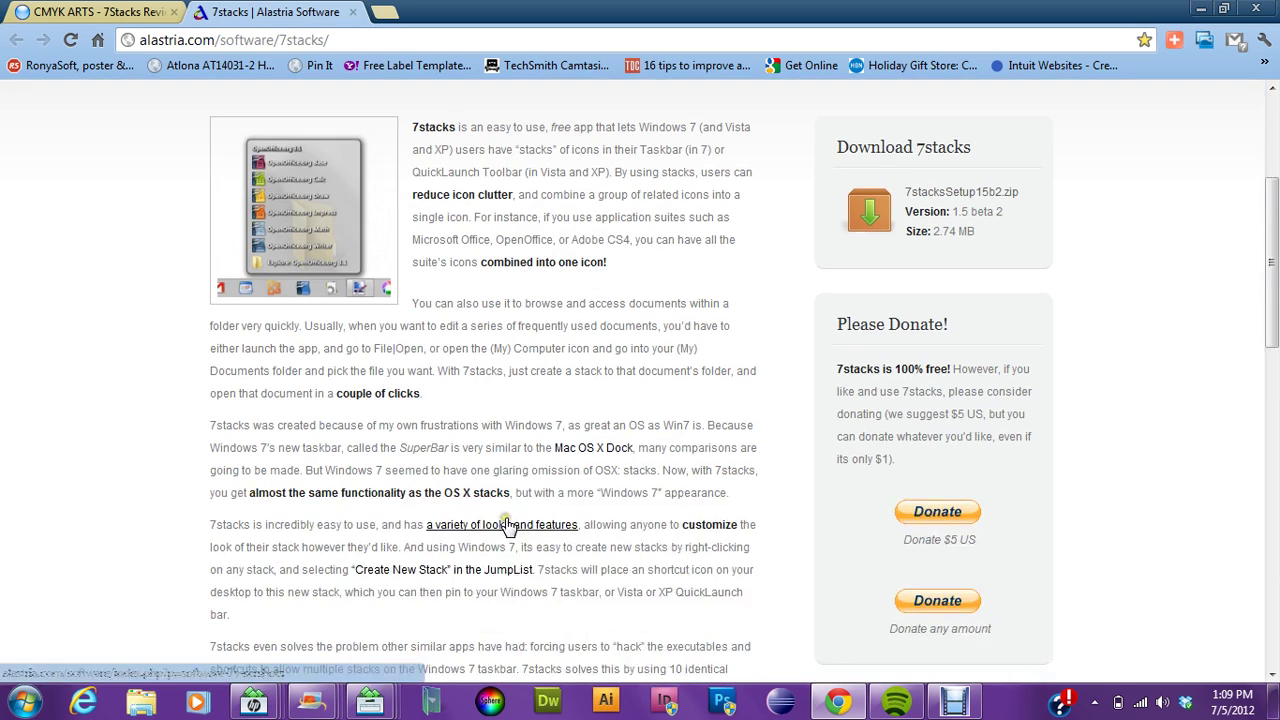
scroll(513, 517, "down", 2)
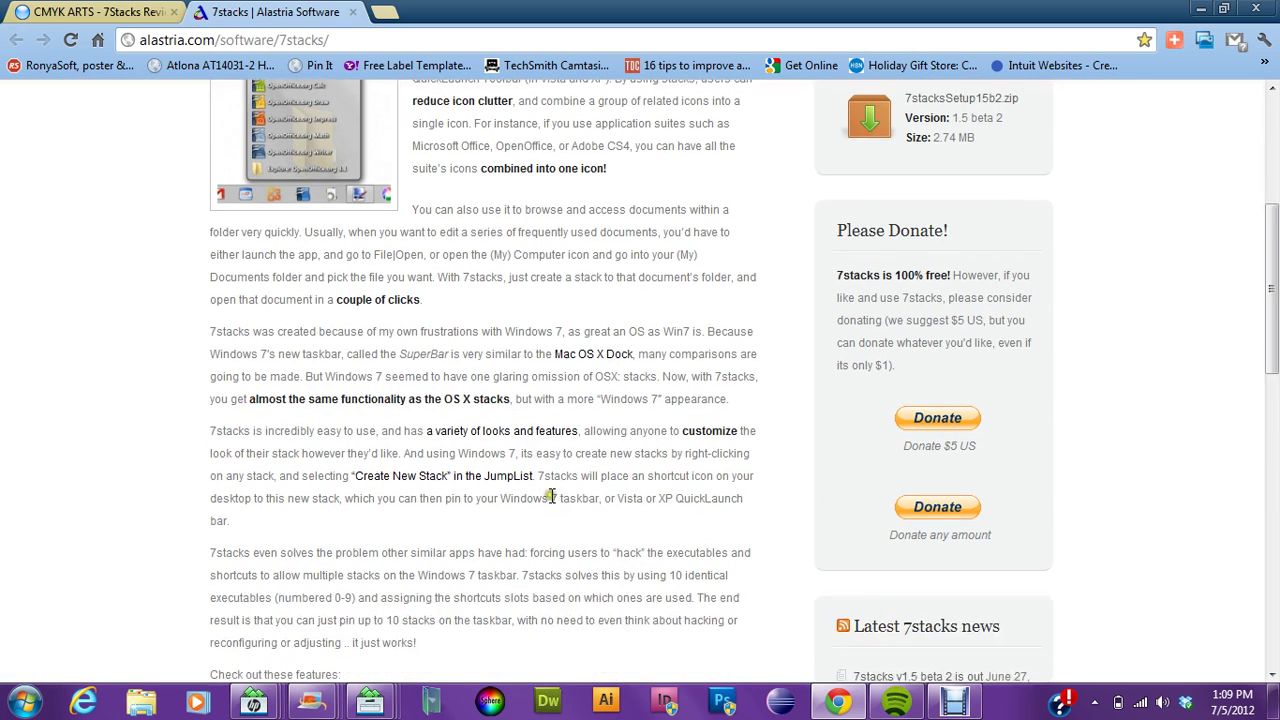
scroll(546, 494, "down", 1)
scroll(549, 494, "up", 4)
scroll(549, 483, "up", 2)
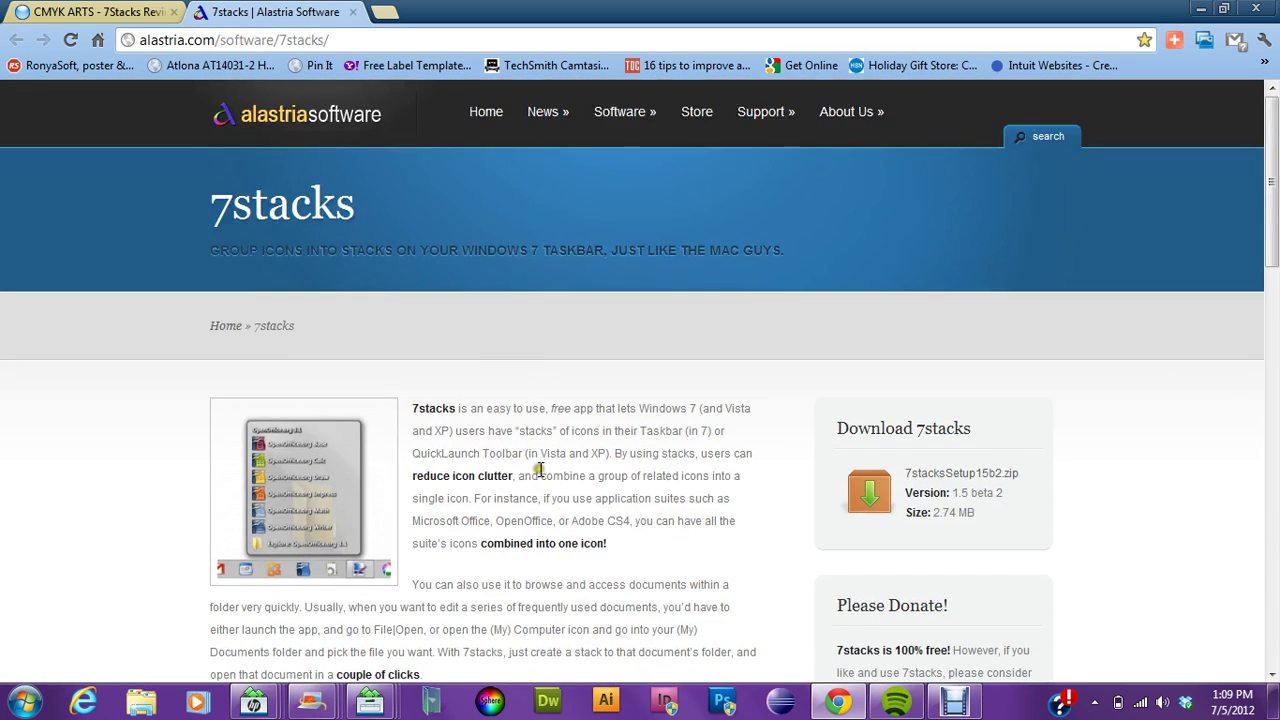
scroll(540, 470, "down", 3)
scroll(560, 500, "down", 2)
scroll(520, 545, "up", 2)
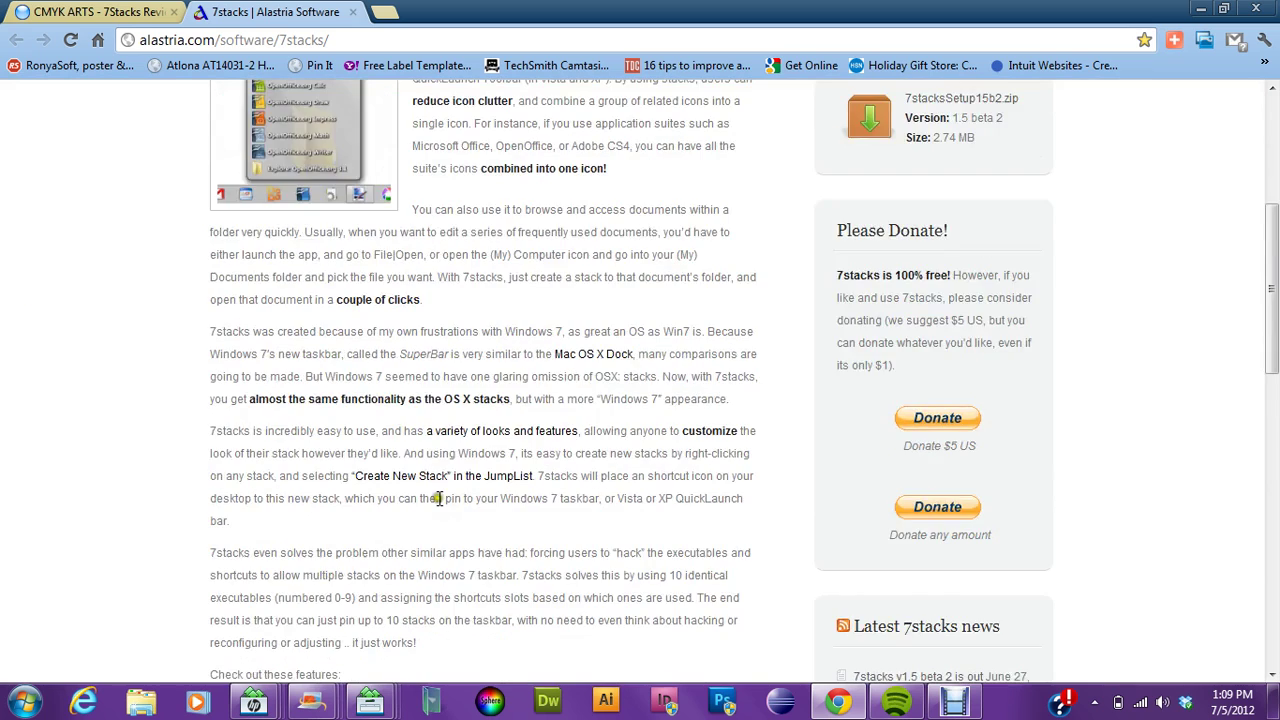
scroll(460, 520, "down", 5)
scroll(445, 485, "down", 1)
scroll(455, 488, "up", 2)
scroll(465, 487, "up", 2)
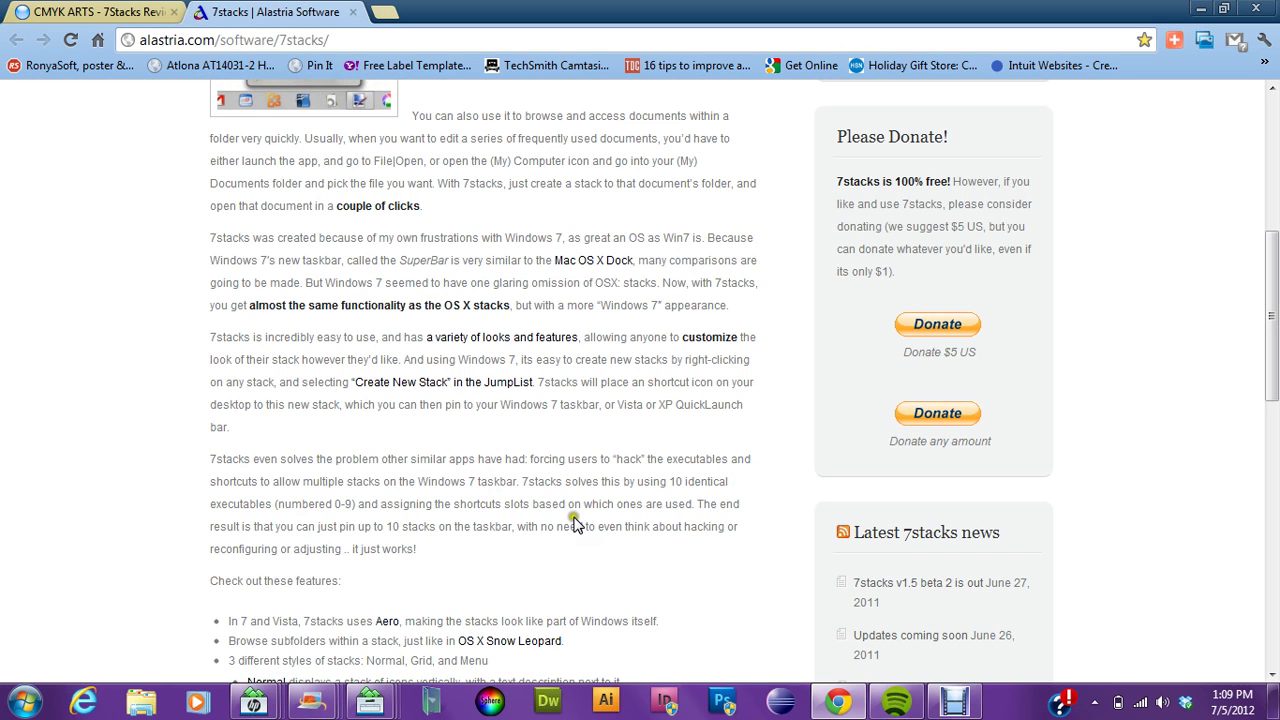
scroll(577, 518, "up", 2)
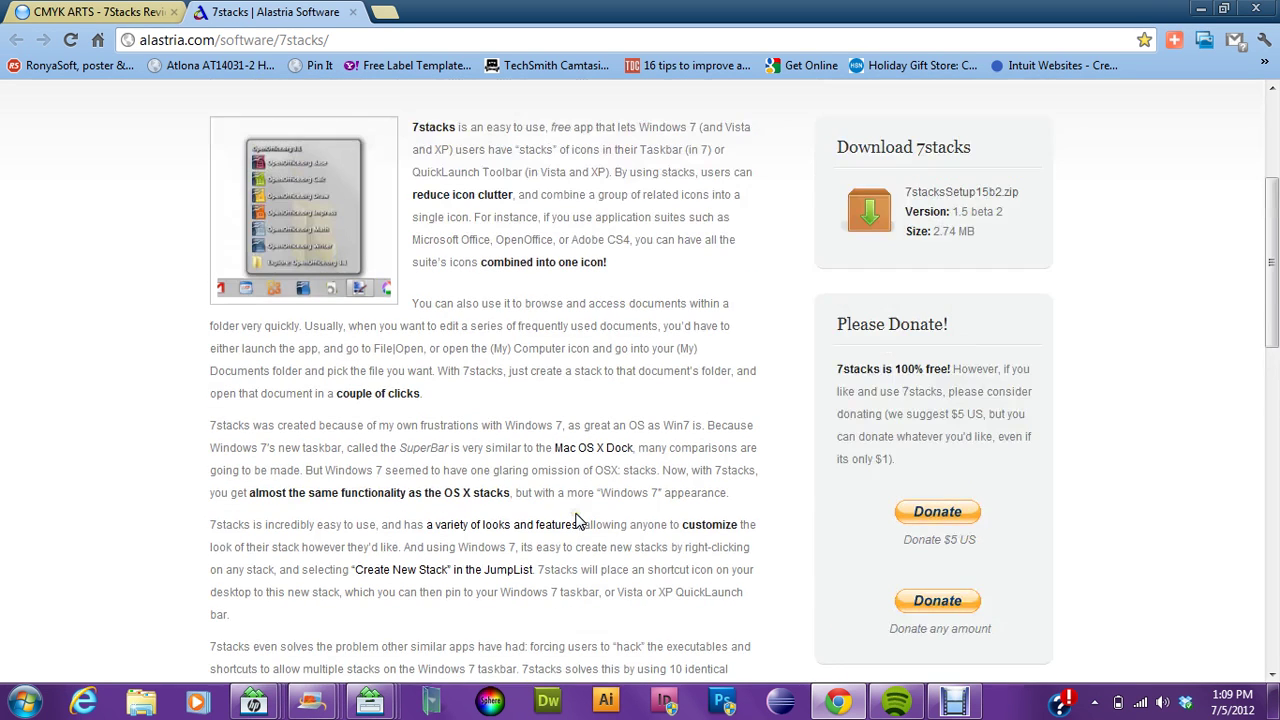
scroll(775, 465, "up", 3)
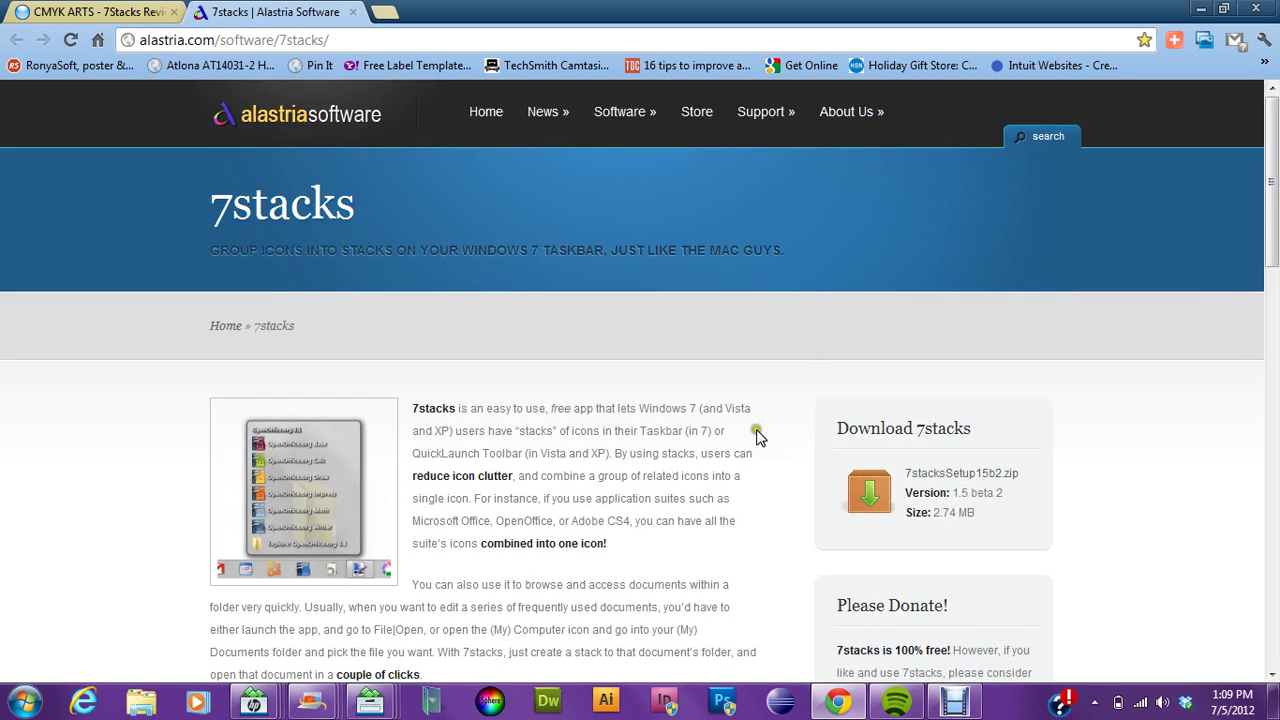
left_click(940, 474)
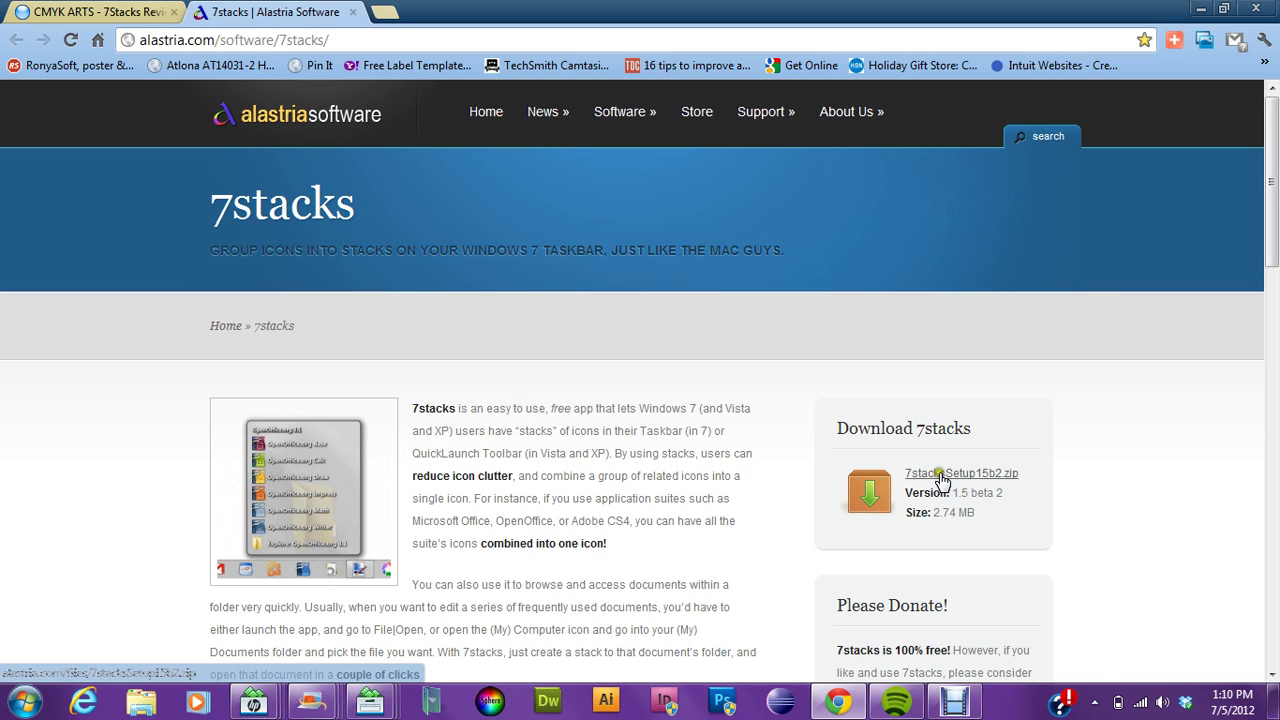
Step: Minimize Chrome and launch 'Create a new 7stack' from Start > All Programs > 7stacks
left_click(1197, 8)
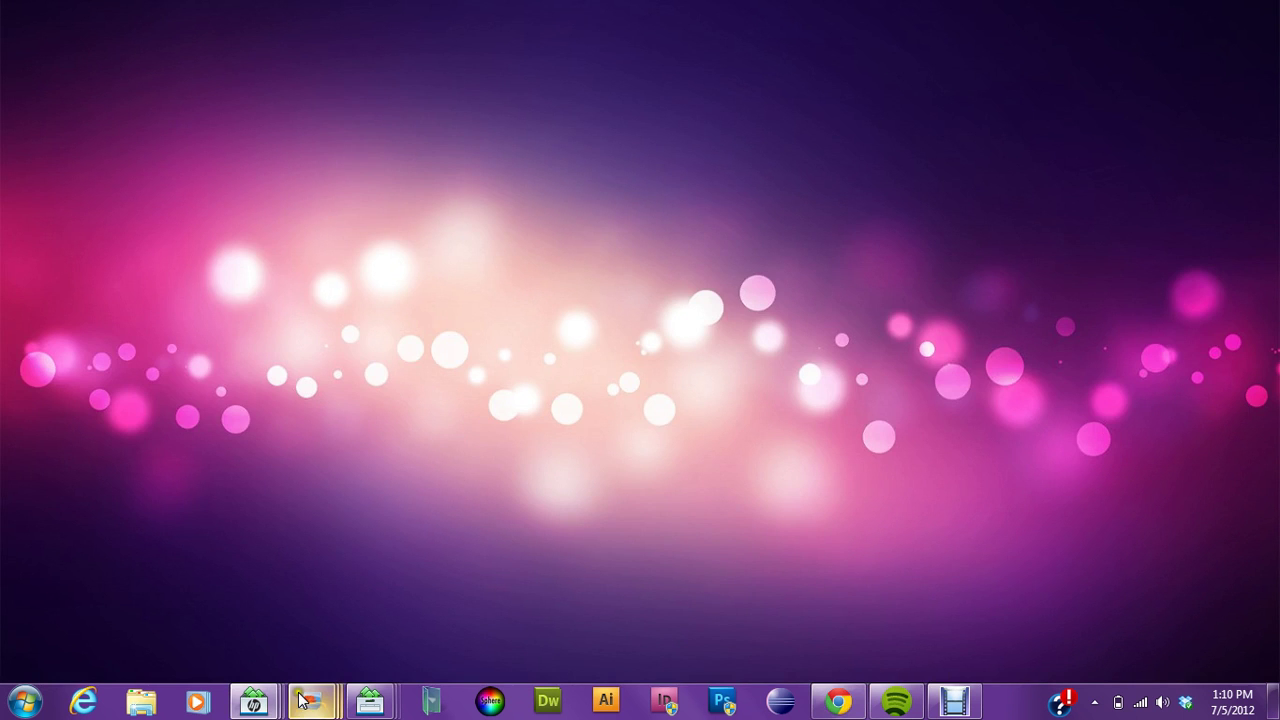
left_click(24, 702)
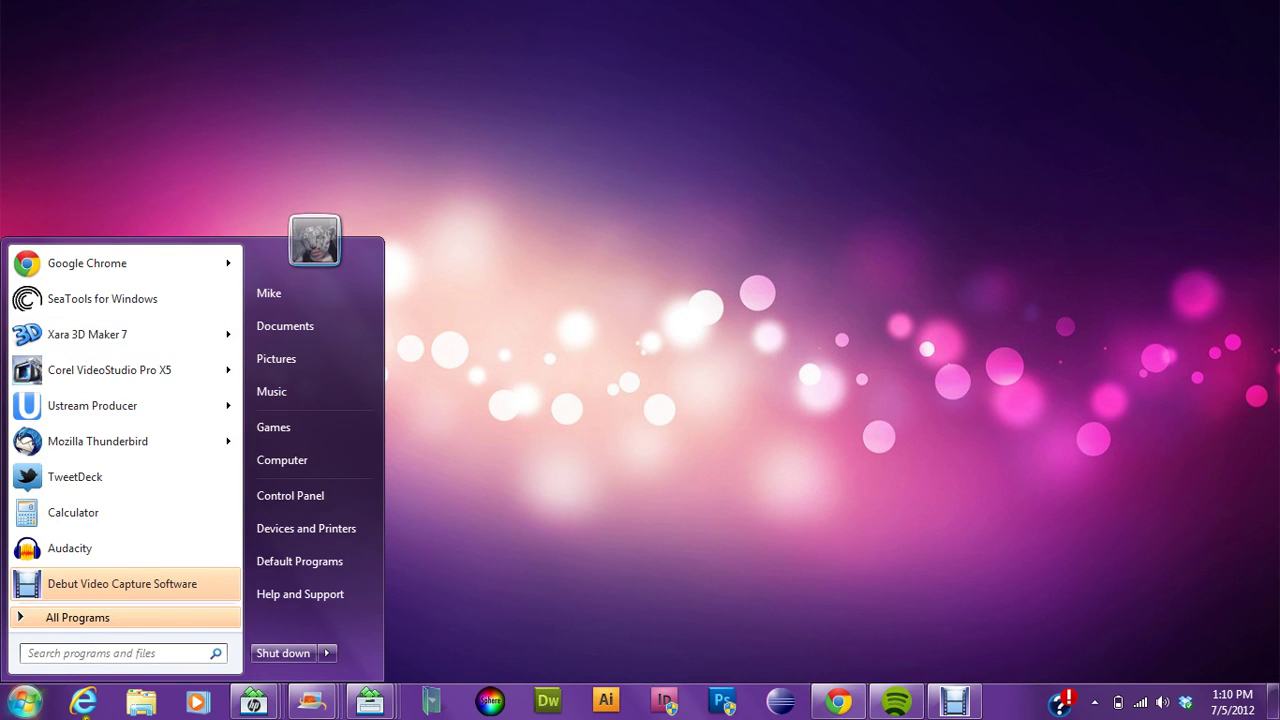
left_click(103, 616)
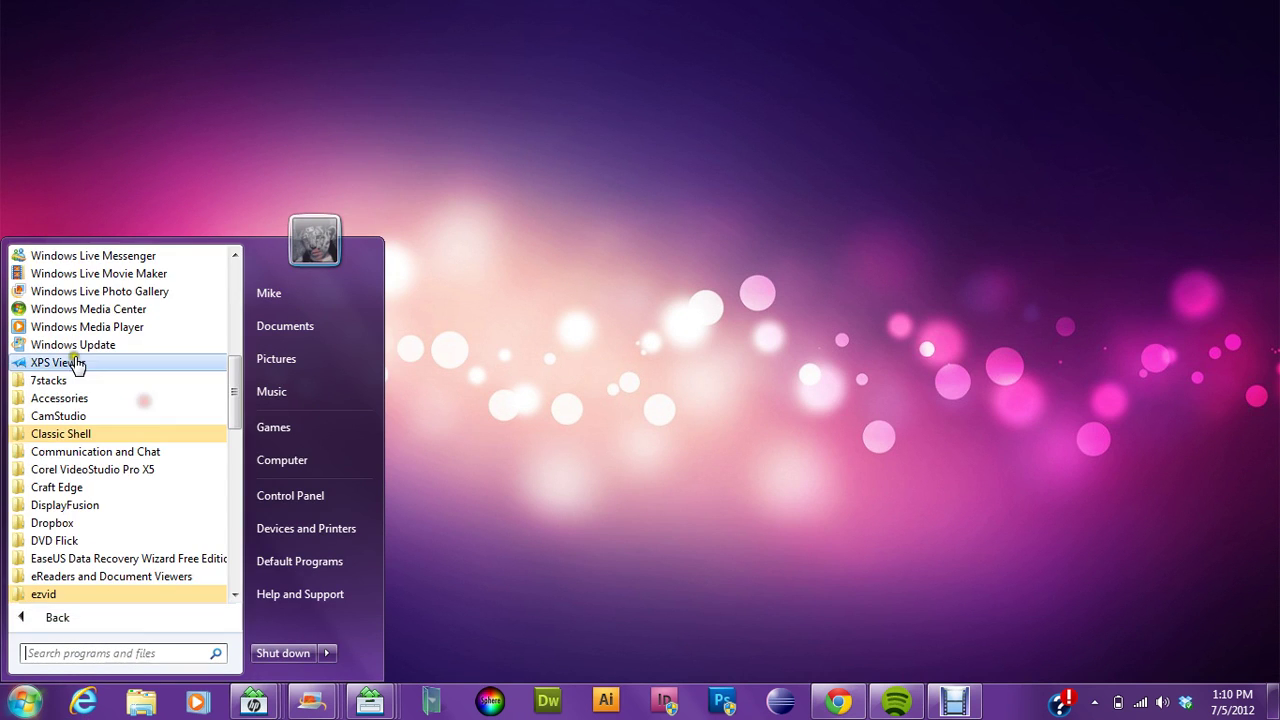
left_click(55, 386)
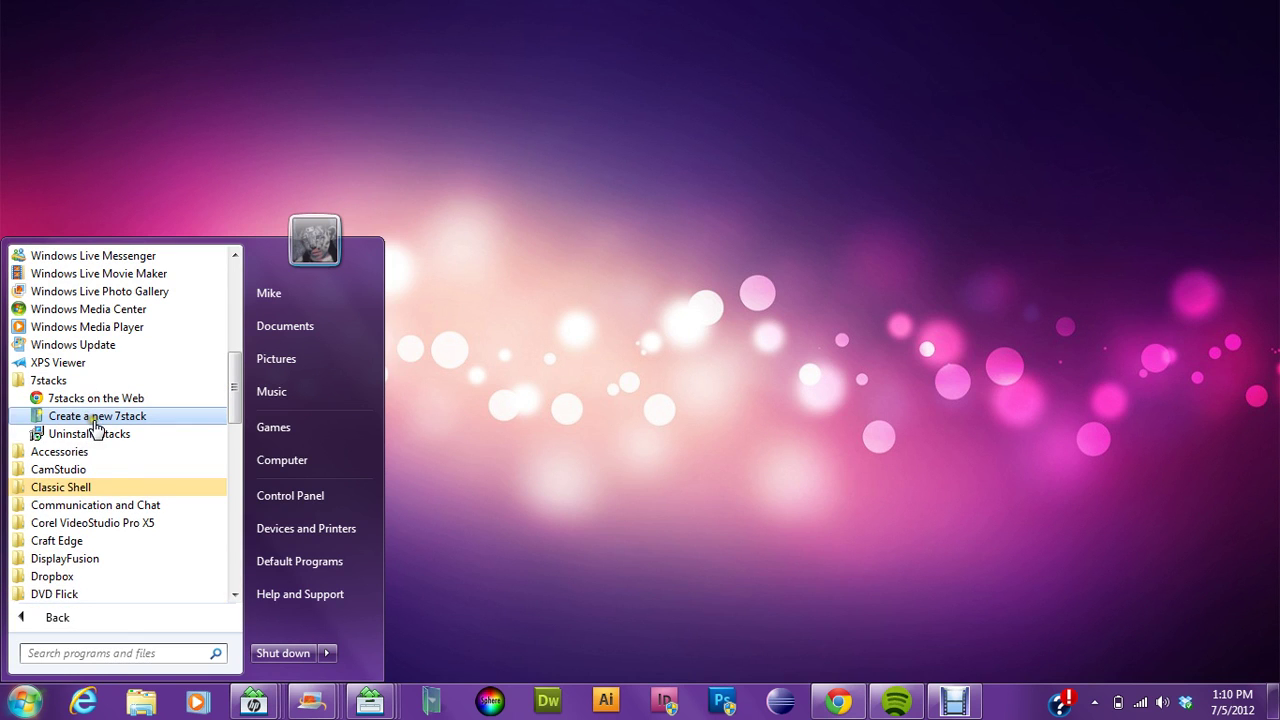
left_click(132, 420)
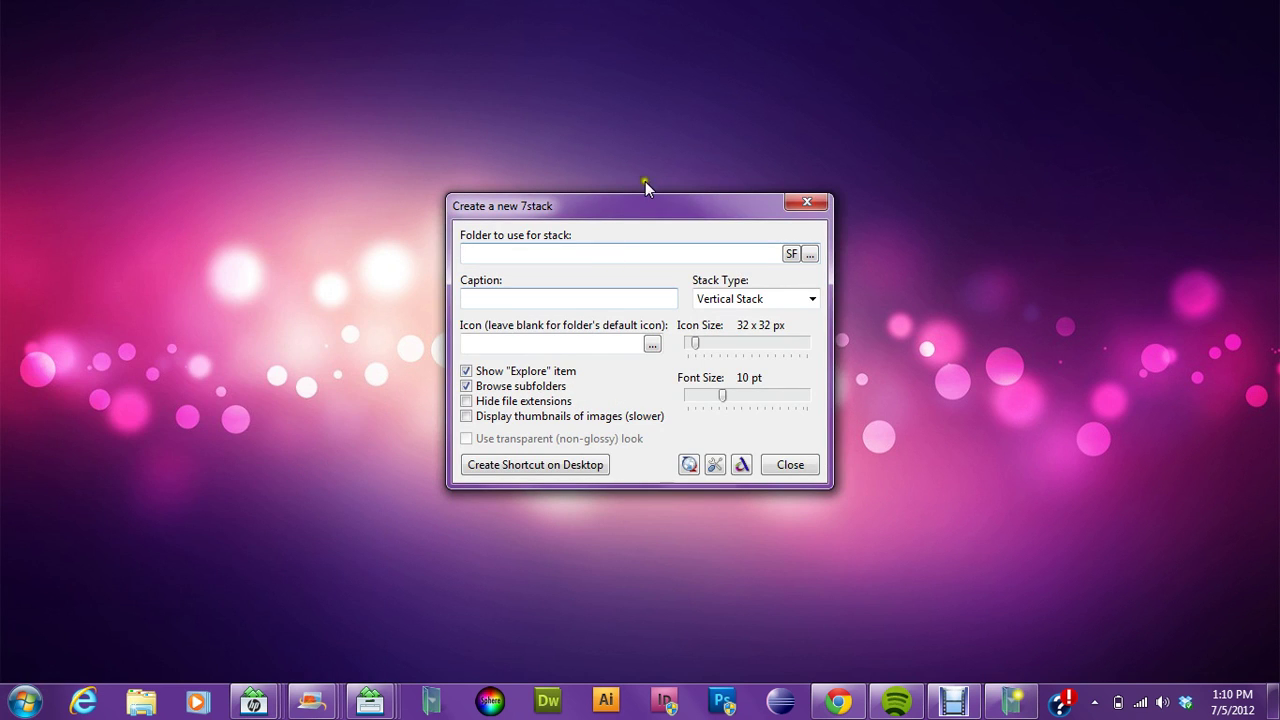
Step: Move the Create a new 7stack dialog up and to the left
left_click_drag(602, 210, 547, 188)
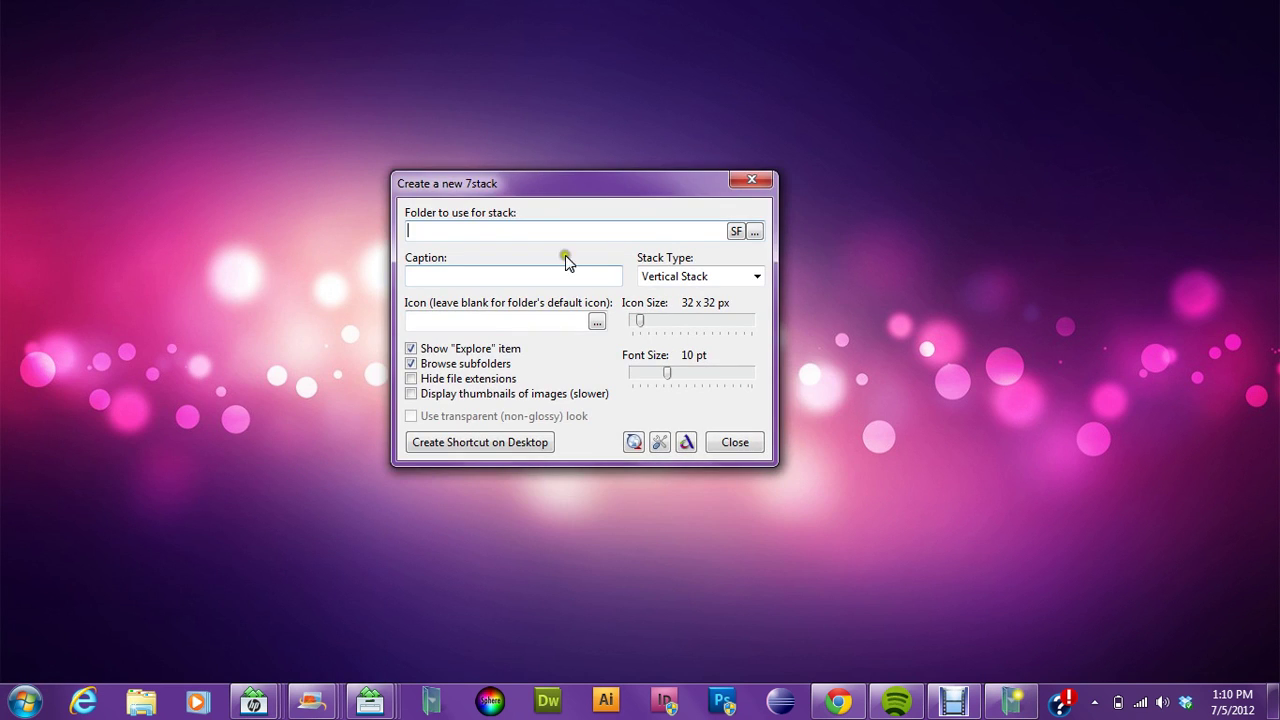
left_click(755, 233)
Step: Turn on View > Show desktop icons from the desktop right-click menu
left_click_drag(681, 180, 597, 154)
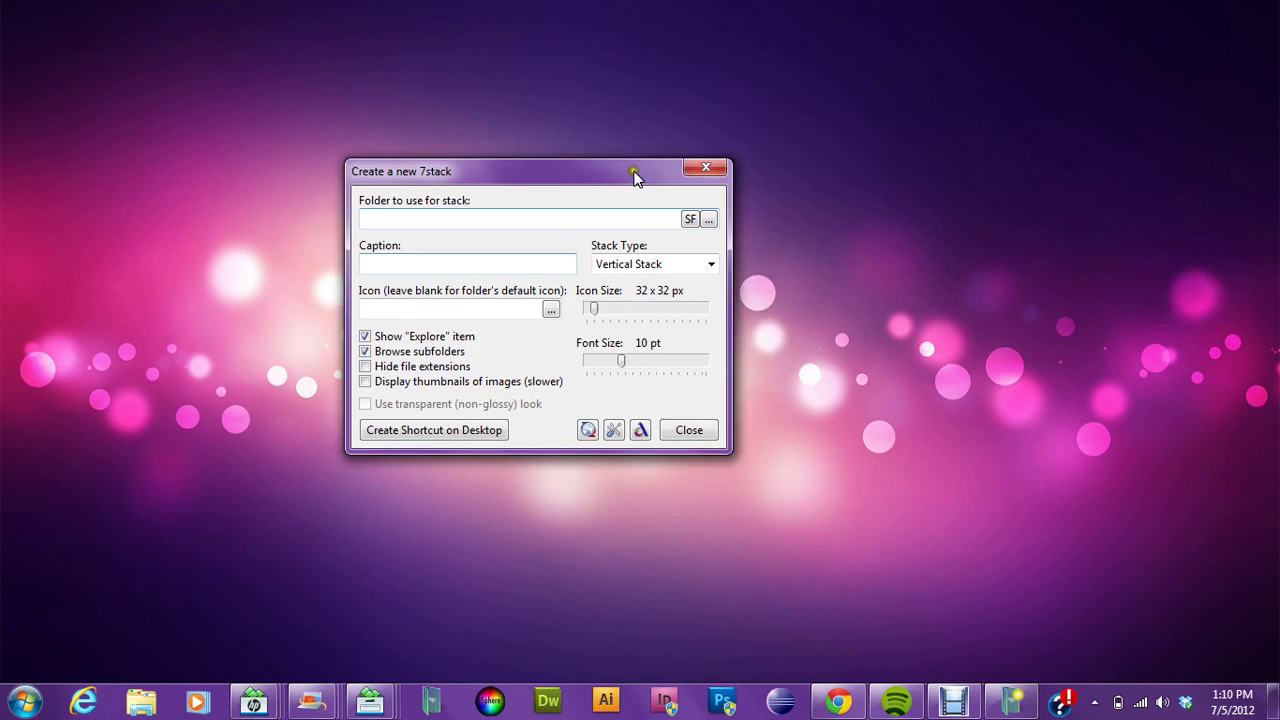
right_click(815, 236)
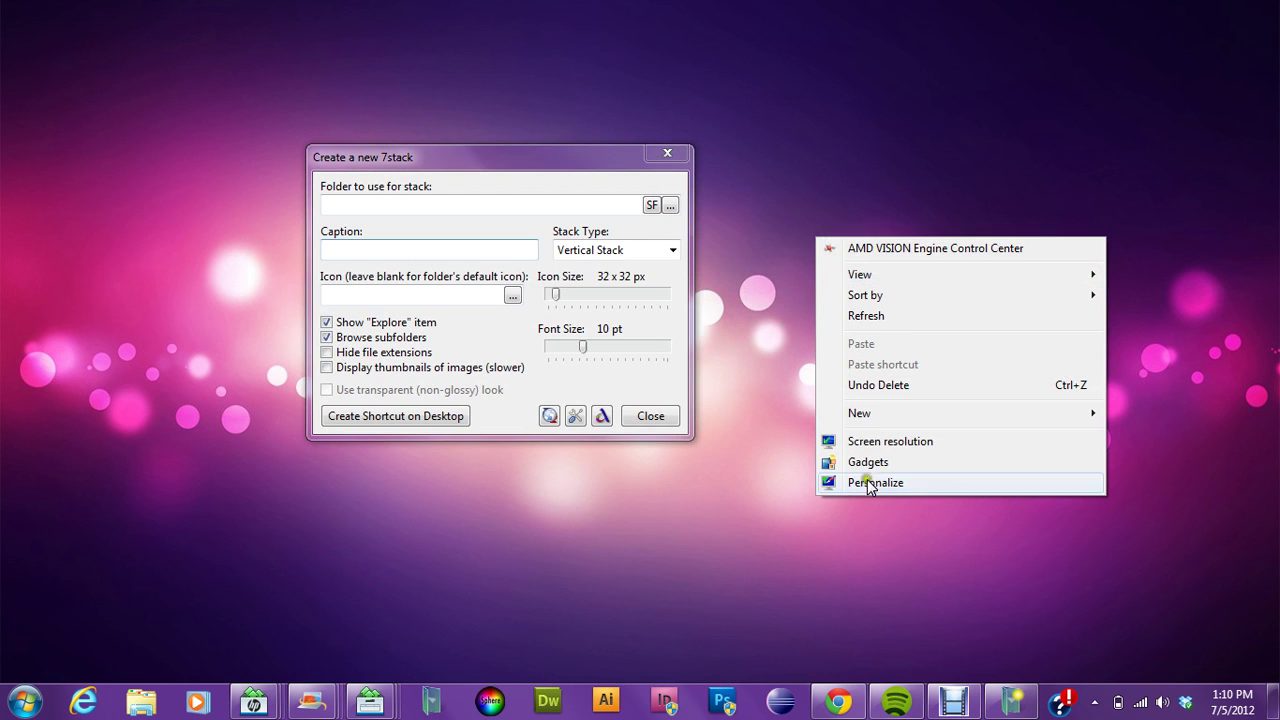
mouse_move(862, 274)
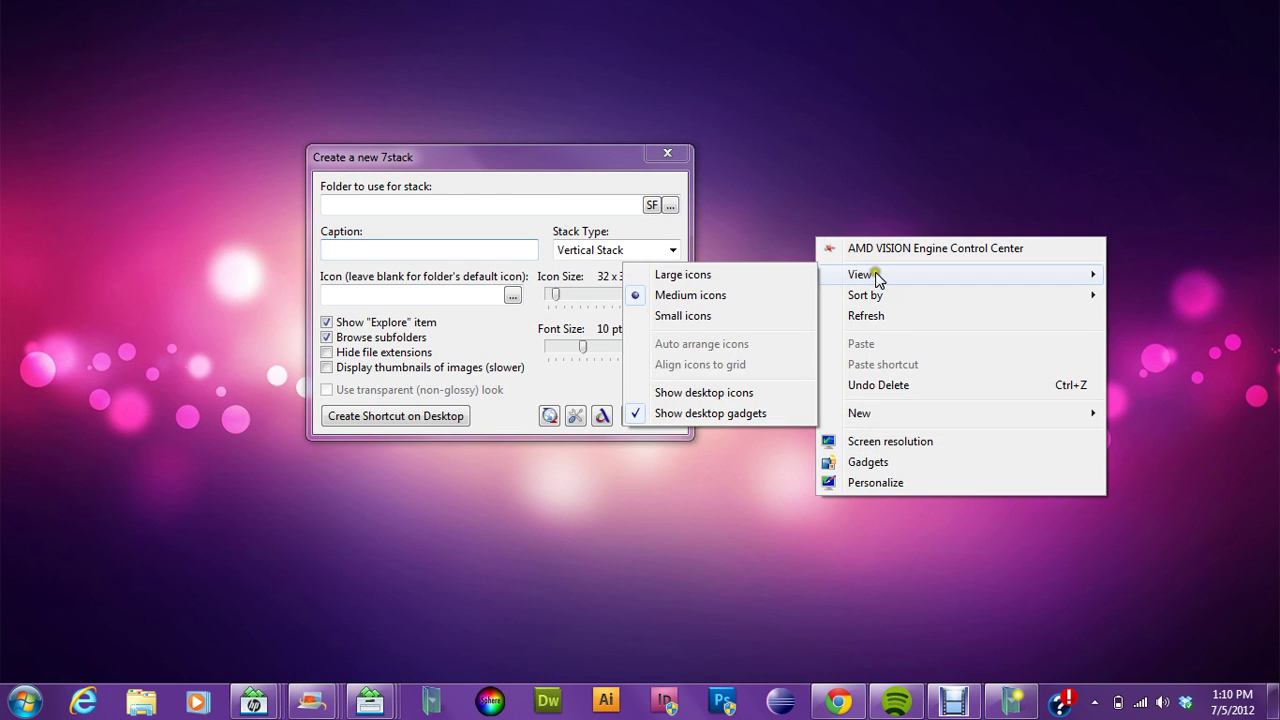
left_click(785, 392)
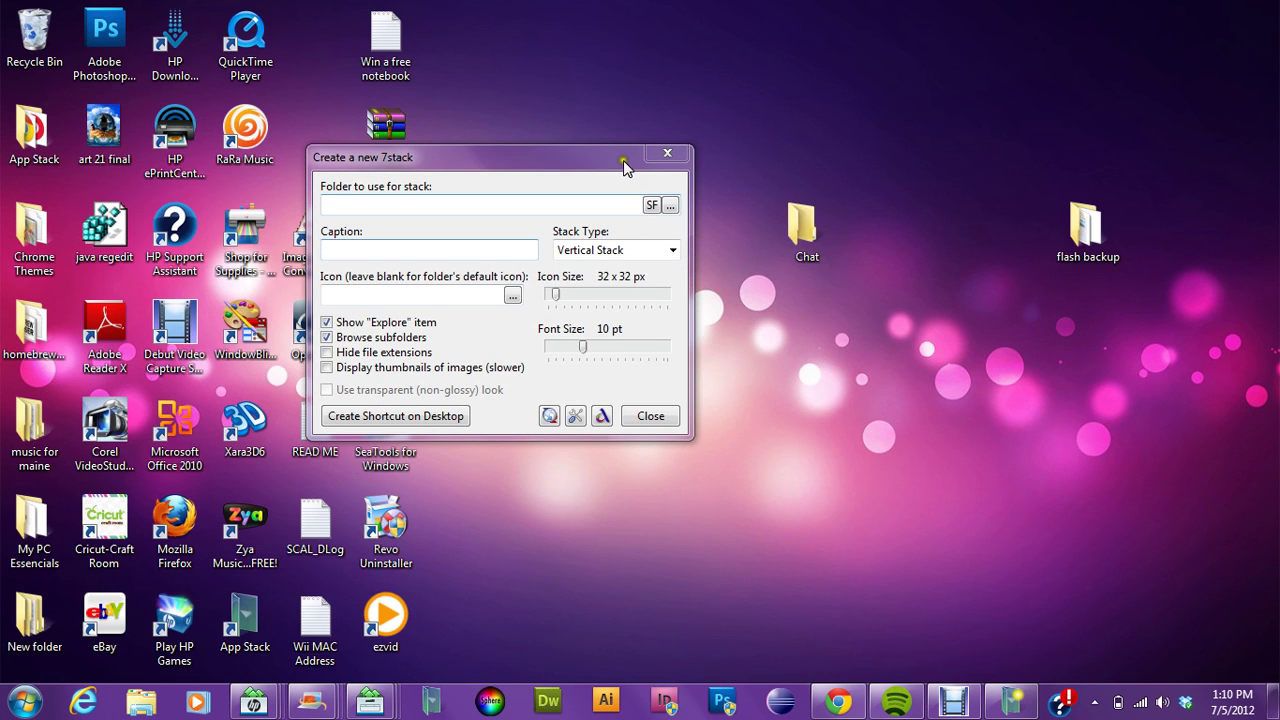
Step: Move the Chat folder higher on the desktop and open it
left_click_drag(623, 160, 636, 162)
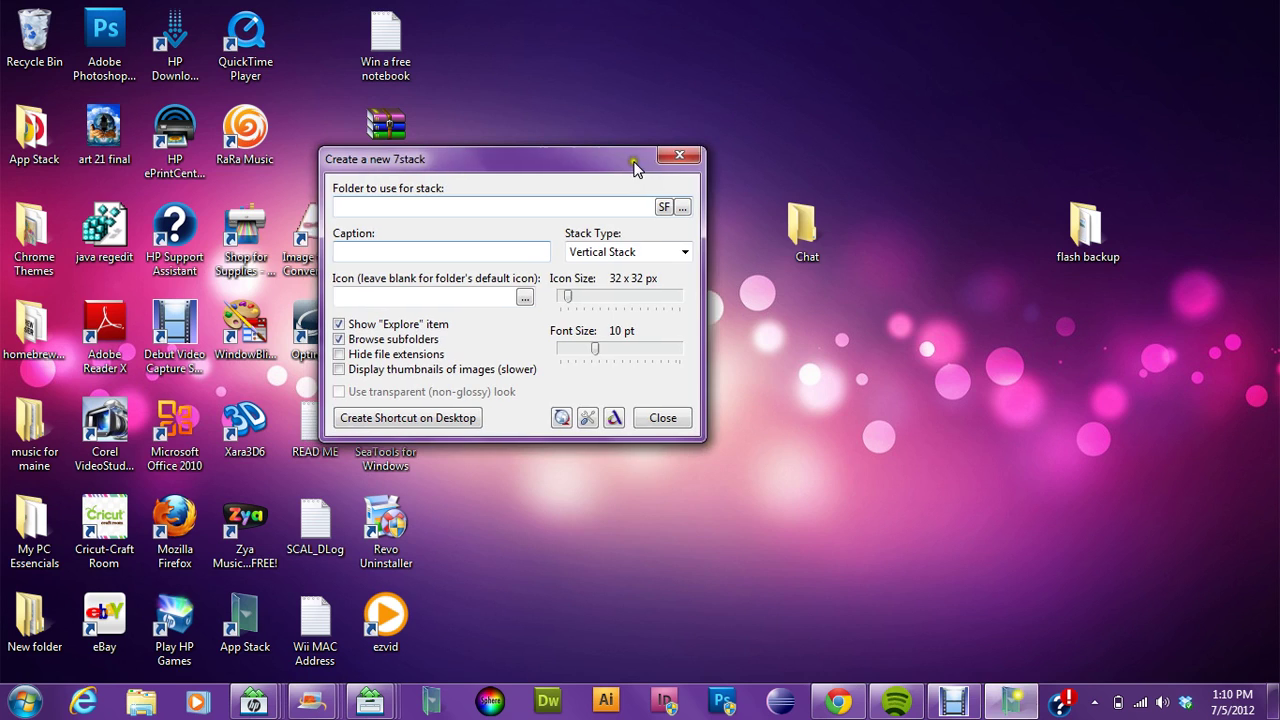
left_click_drag(800, 225, 805, 130)
right_click(816, 230)
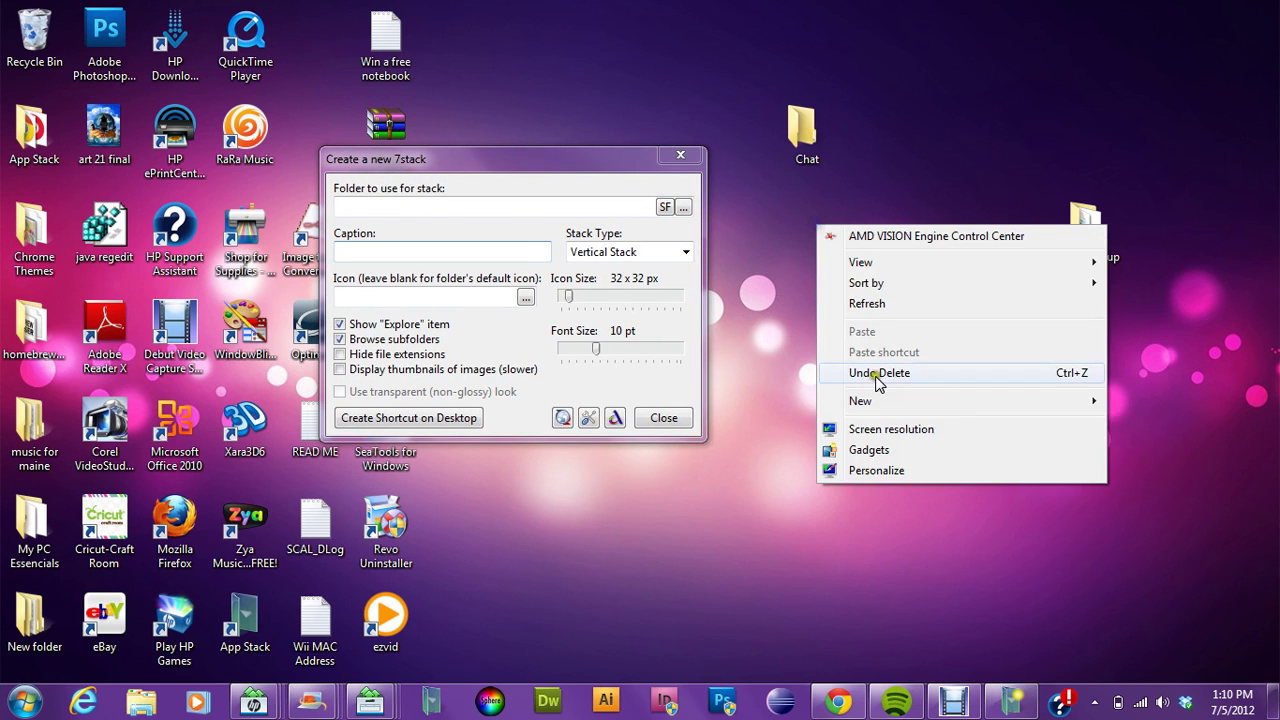
left_click(801, 121)
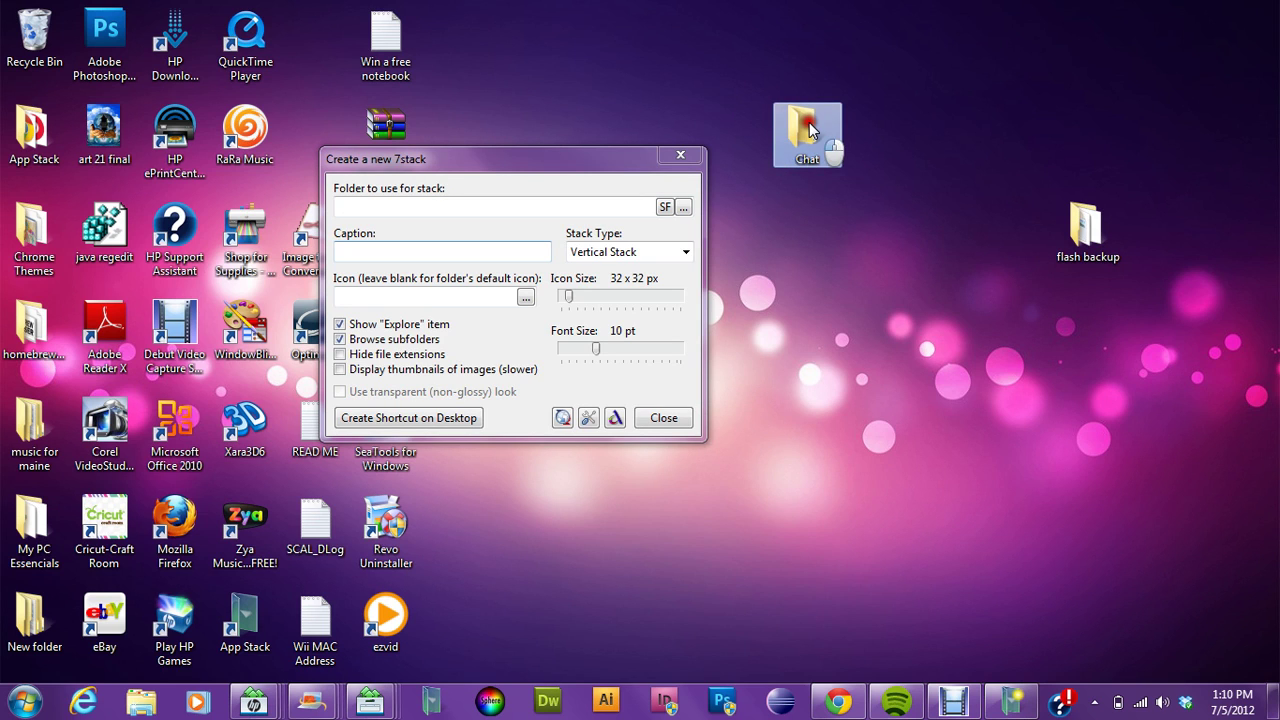
left_click(792, 282)
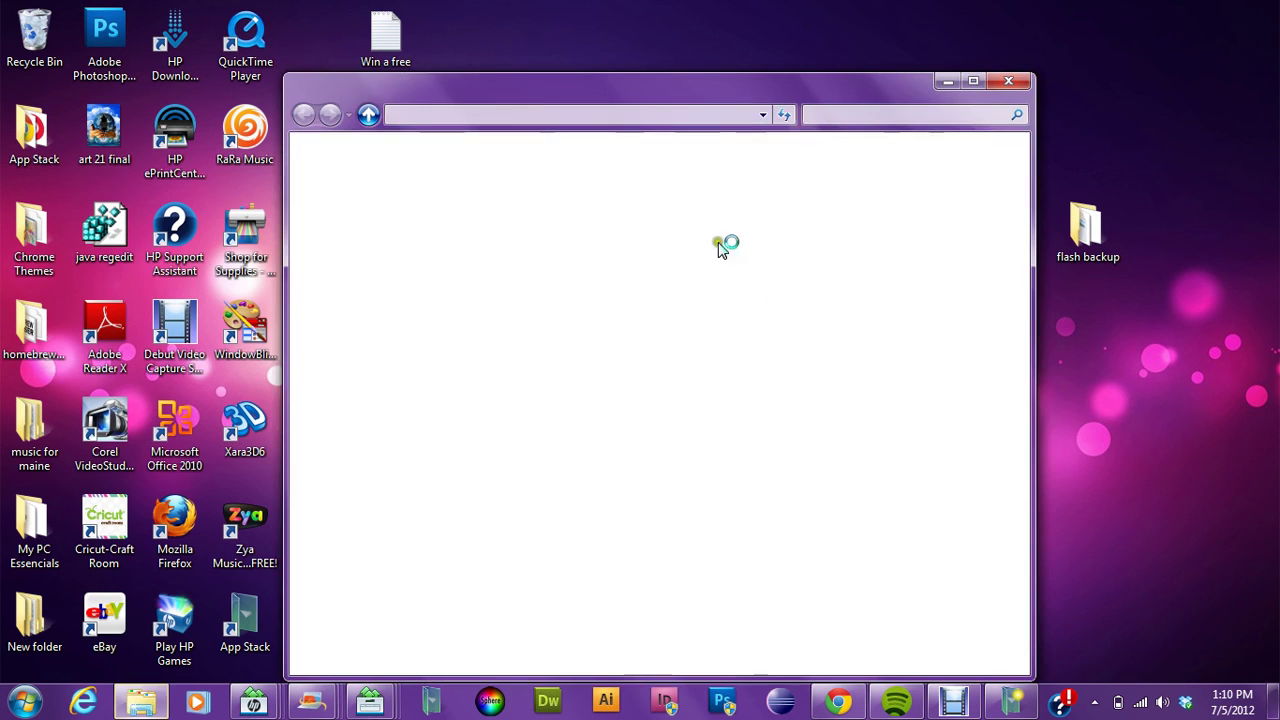
left_click_drag(530, 91, 740, 97)
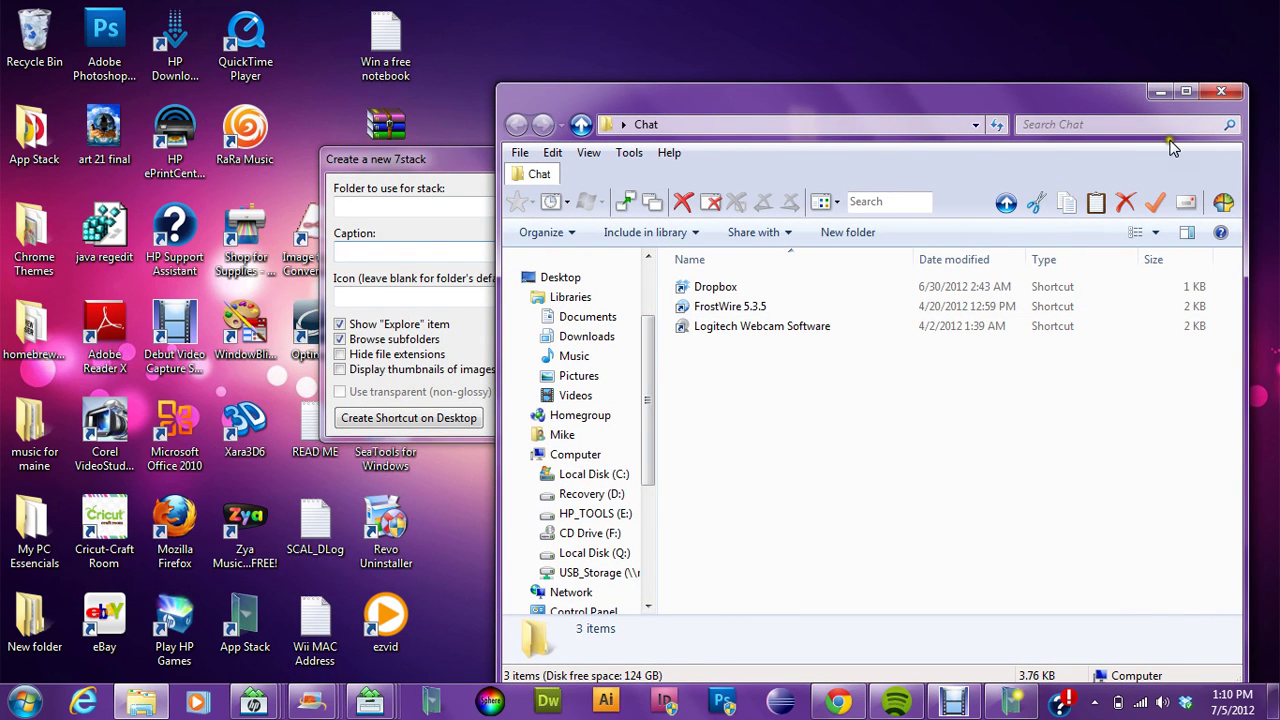
left_click(1221, 91)
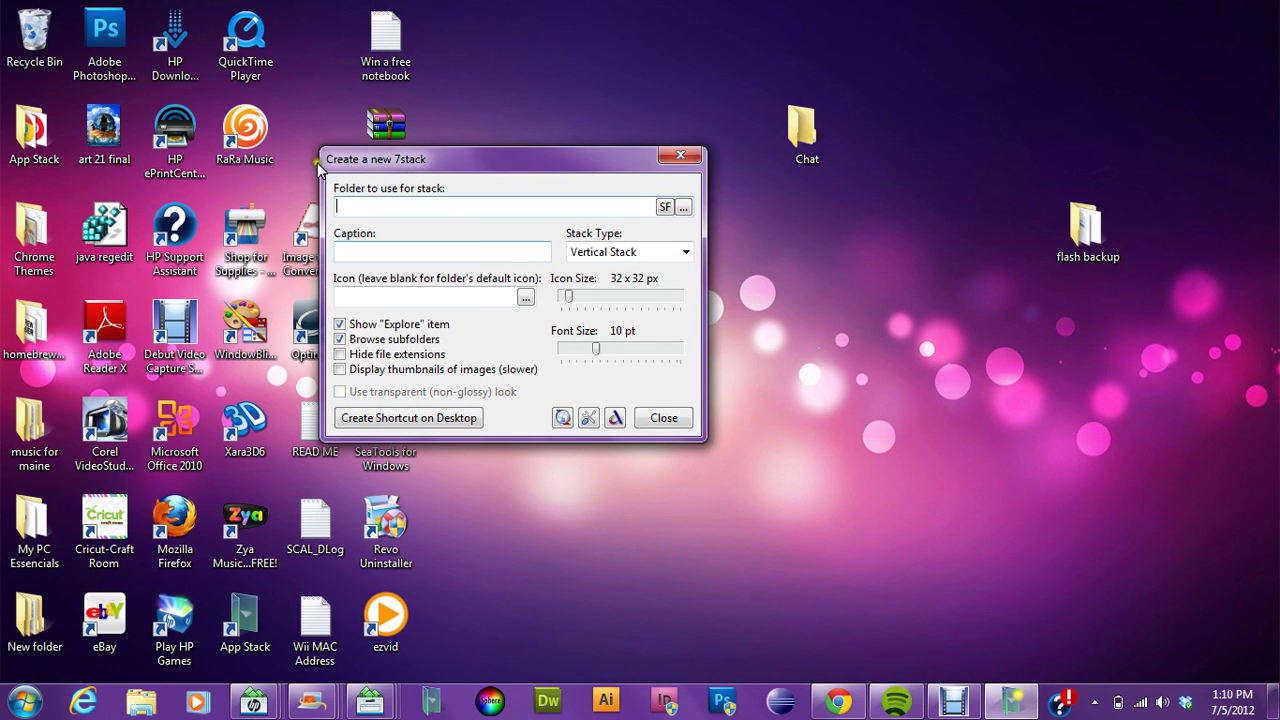
Step: Drop the QuickTime Player shortcut into the Chat folder and centre the stack creator dialog
left_click_drag(247, 38, 697, 48)
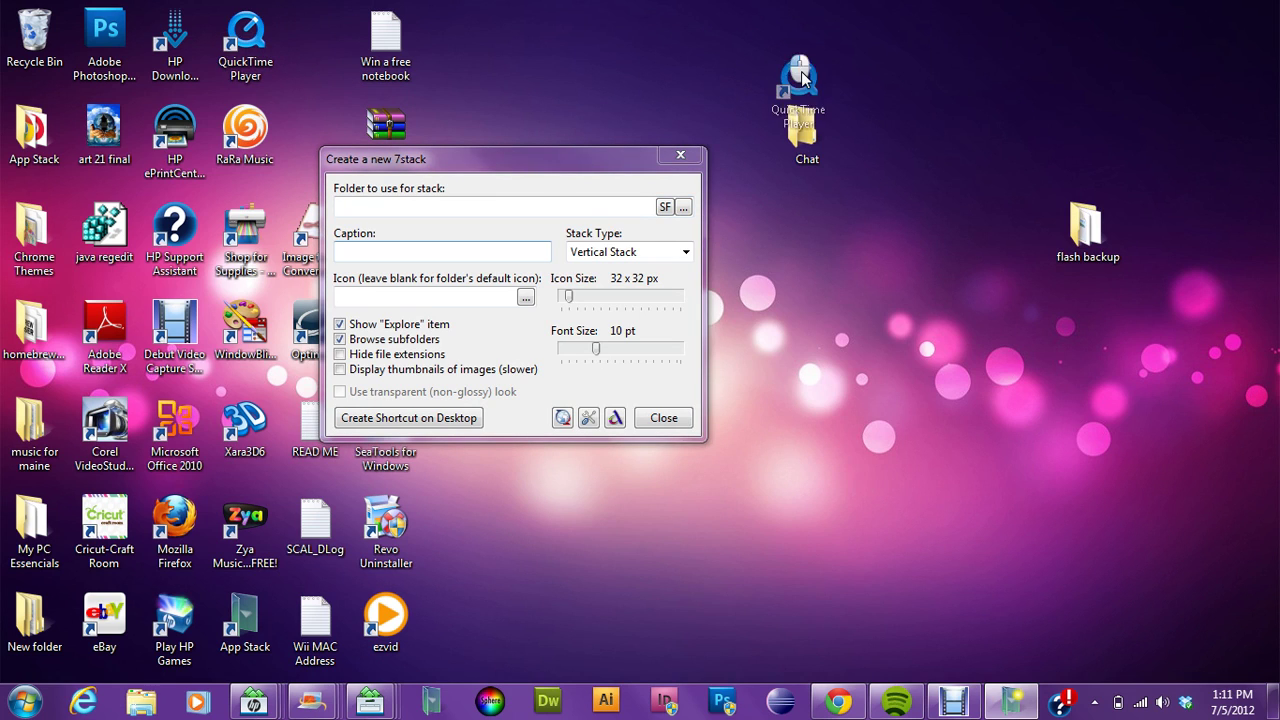
mouse_move(697, 48)
left_mouse_down()
mouse_move(860, 115)
mouse_move(803, 127)
left_mouse_up()
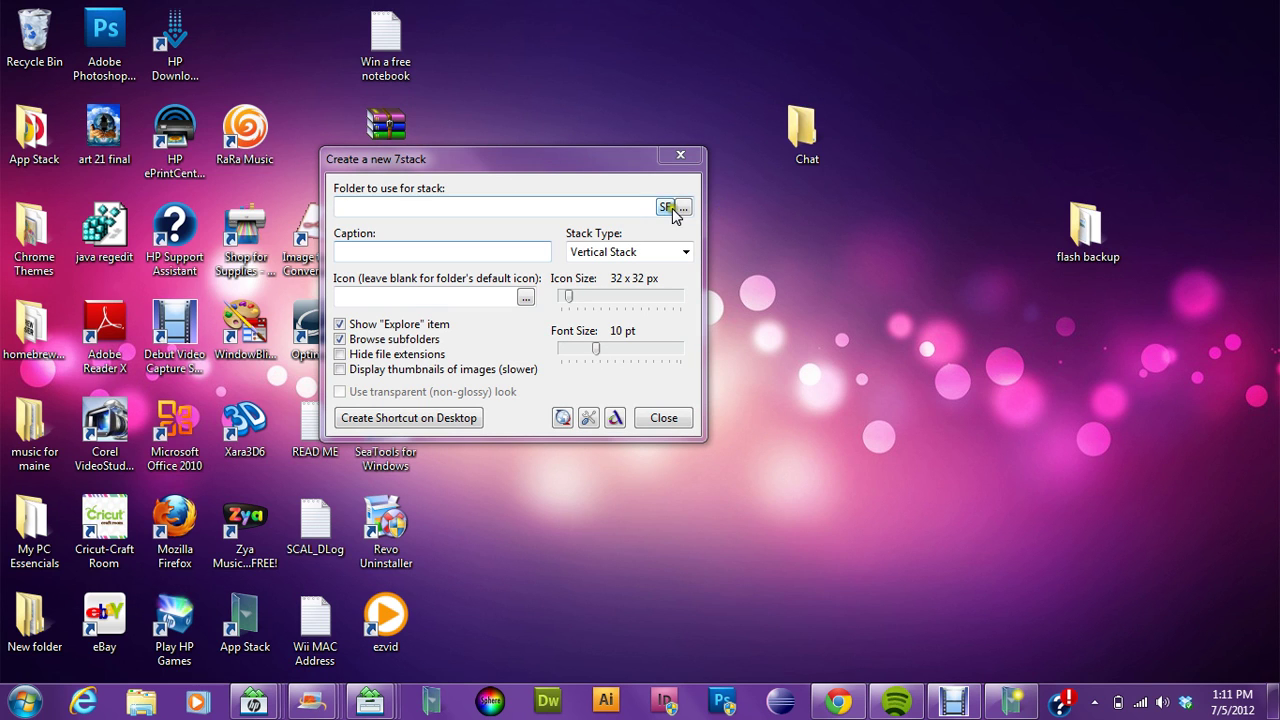
mouse_move(602, 156)
left_mouse_down()
mouse_move(697, 222)
mouse_move(687, 218)
left_mouse_up()
Step: Set the stack folder to Desktop > Chat, giving the caption 'Chat'
left_click(766, 271)
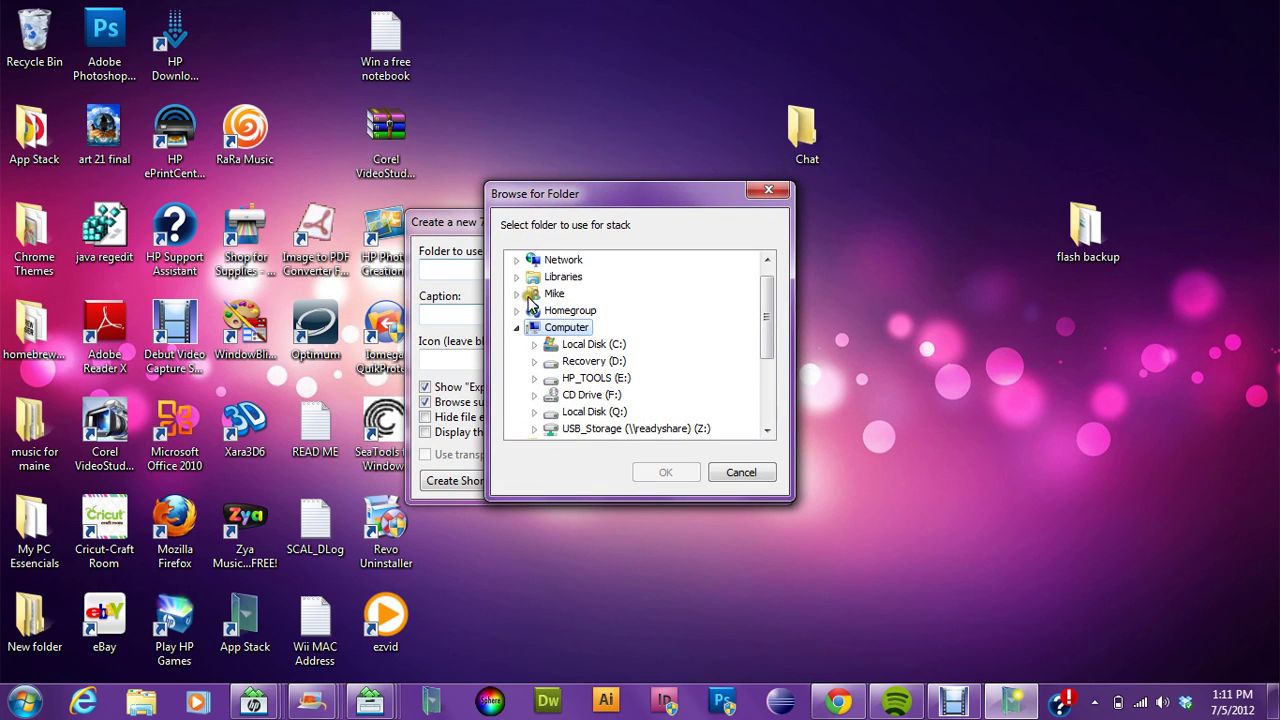
left_click(520, 294)
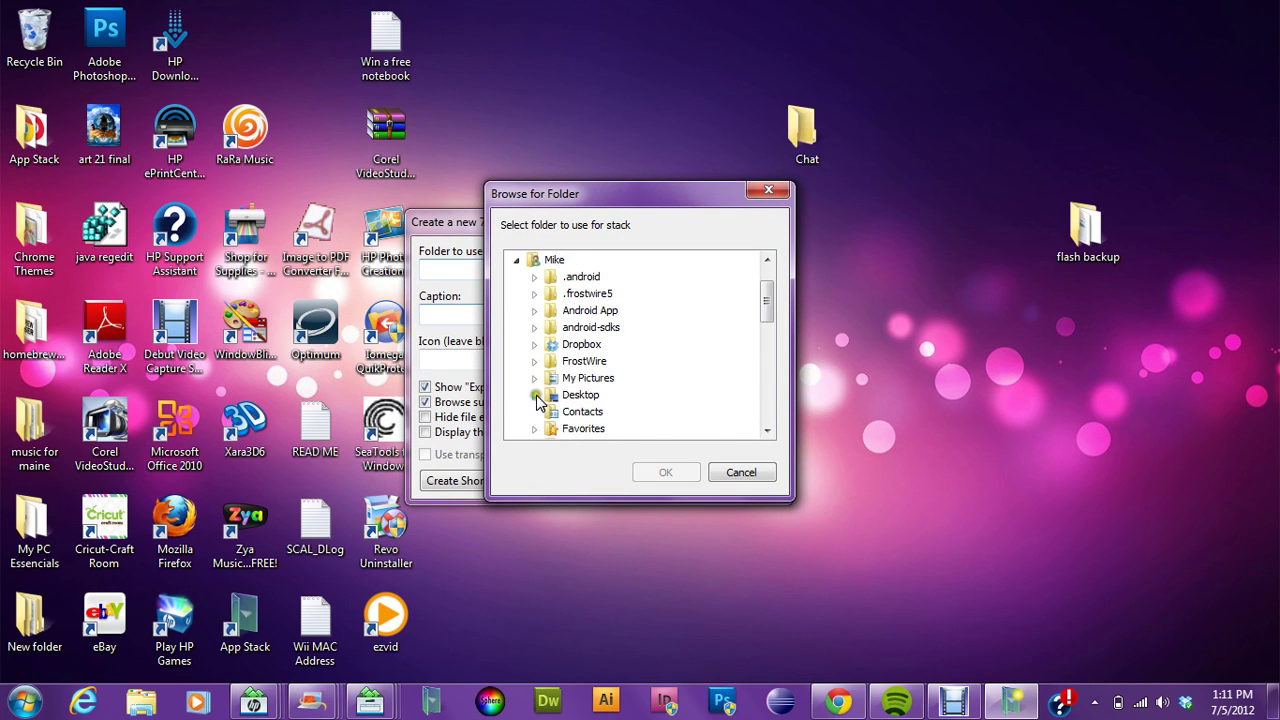
left_click(535, 395)
left_click(590, 327)
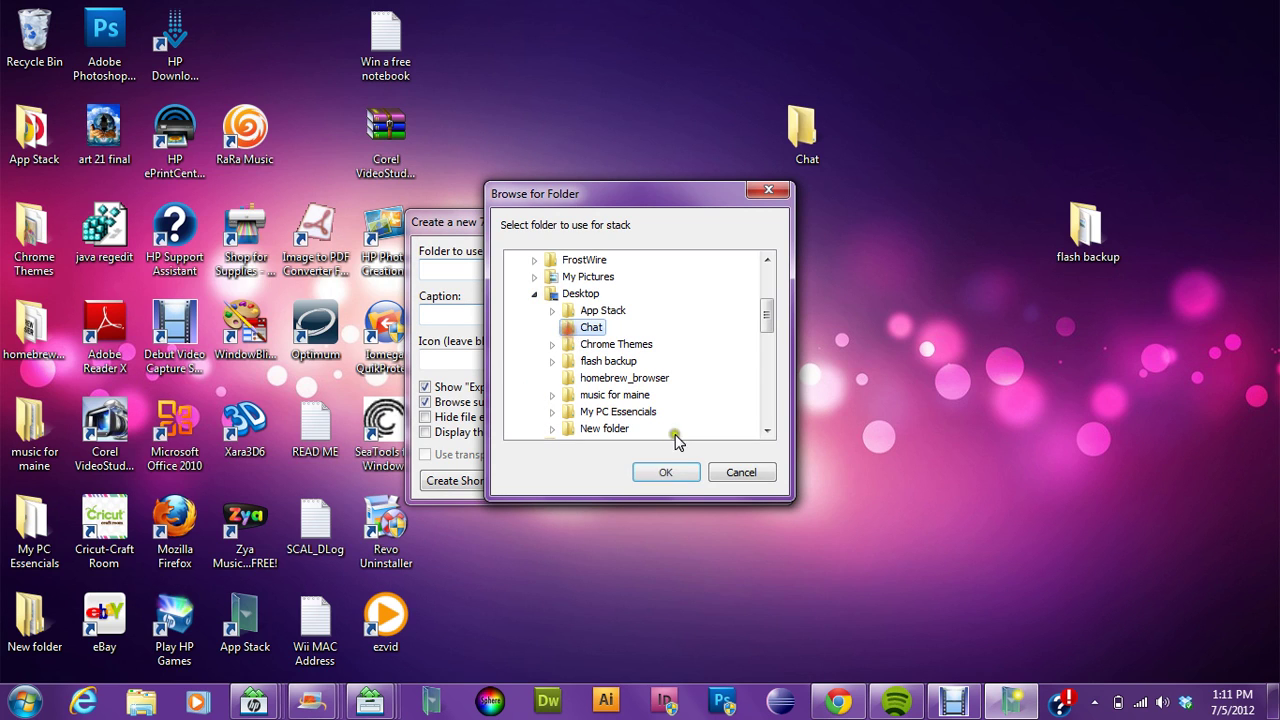
left_click(665, 472)
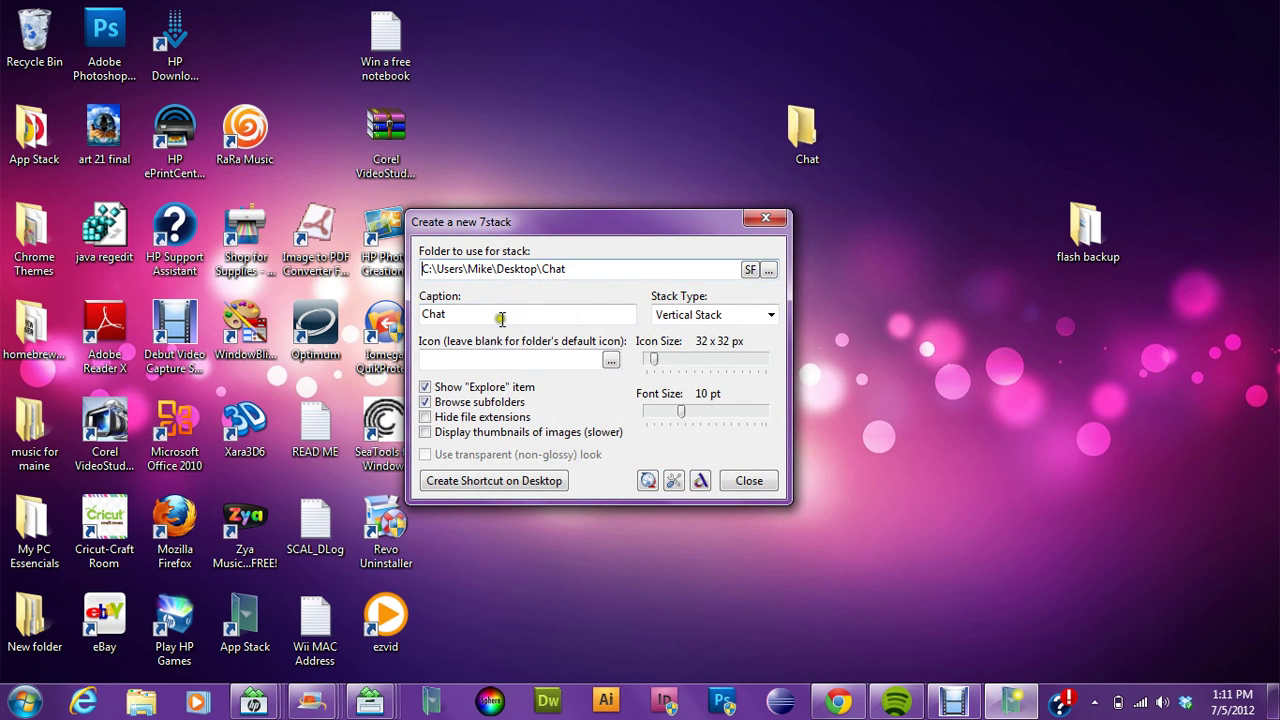
double_click(430, 316)
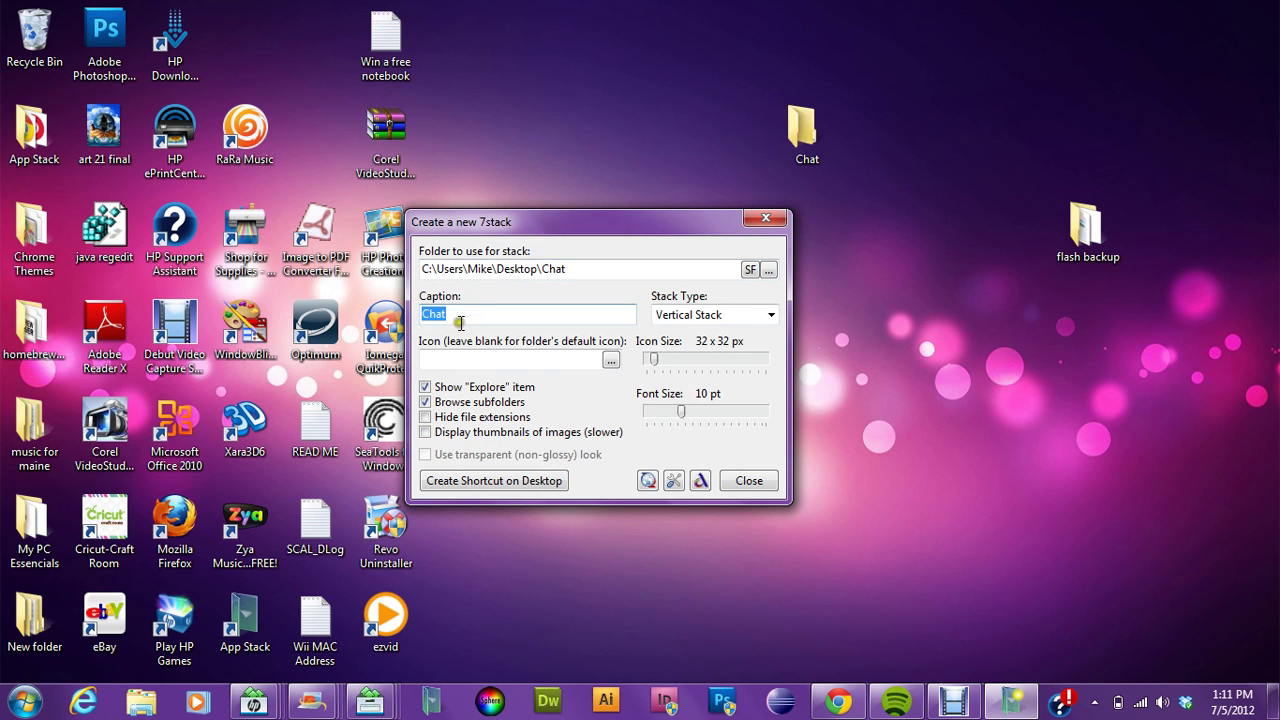
left_click(769, 316)
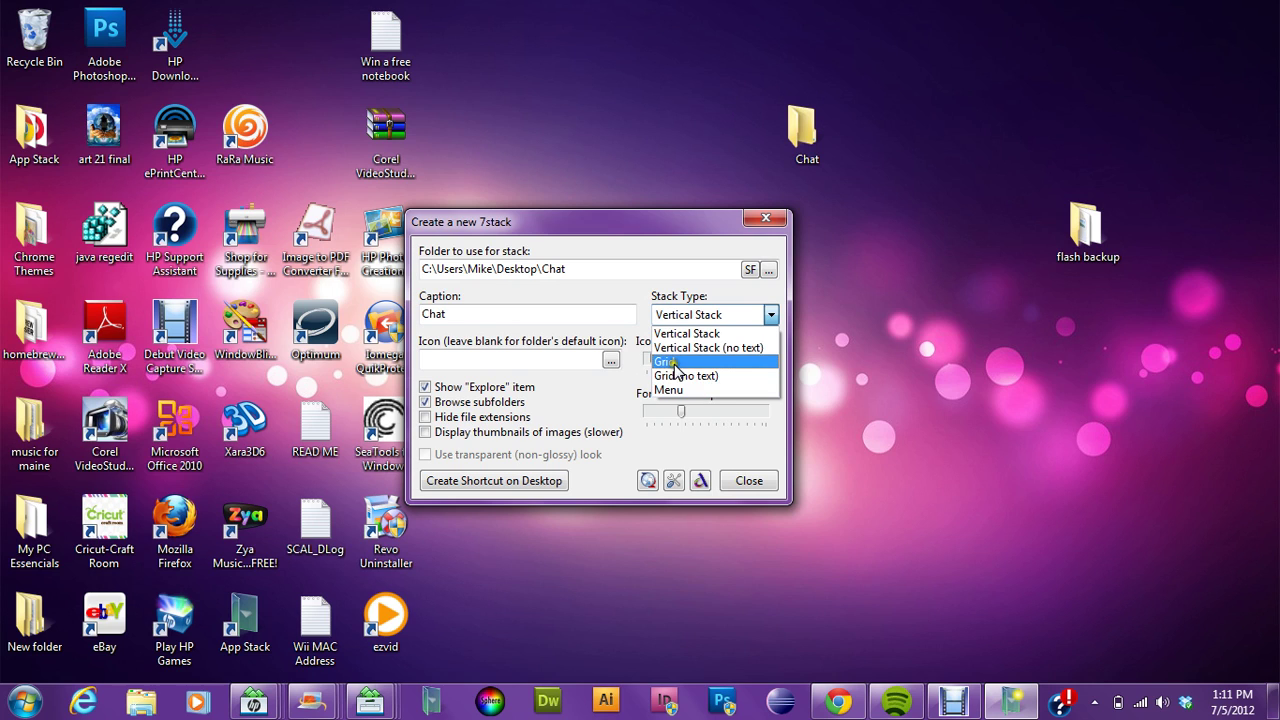
Step: Choose Grid as the stack type and create the Chat stack shortcut
left_click(709, 365)
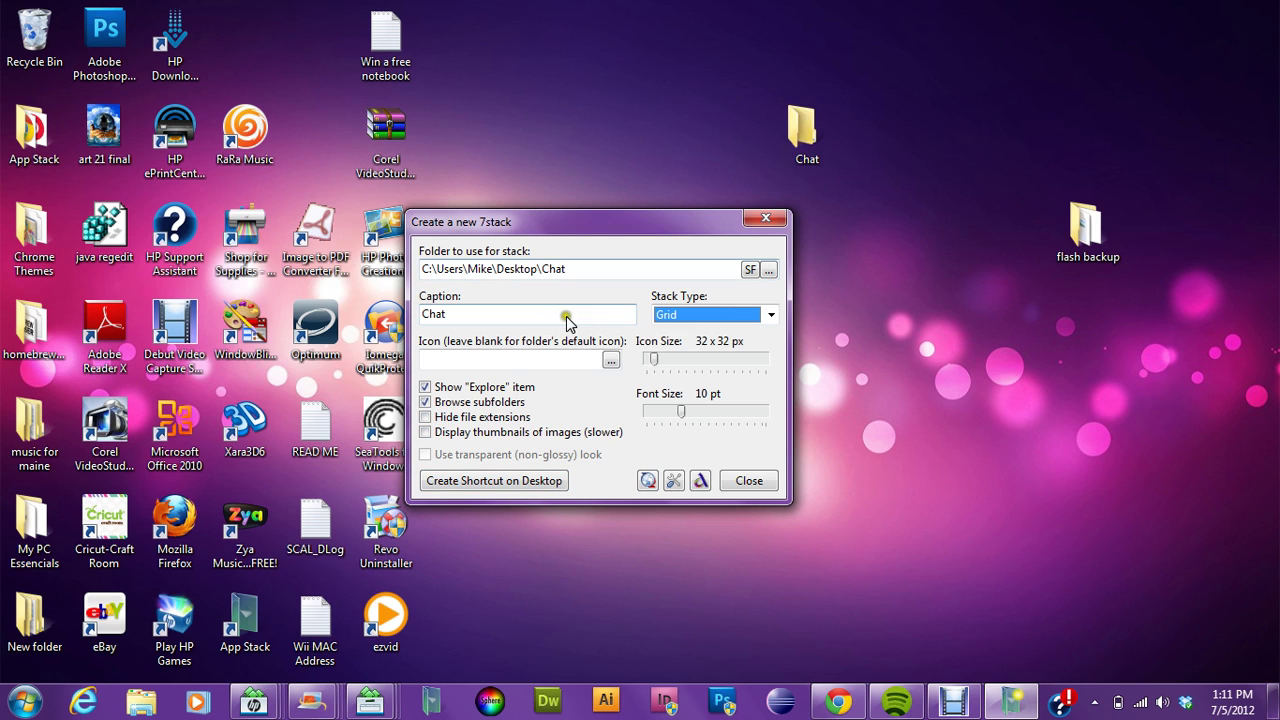
left_click(500, 485)
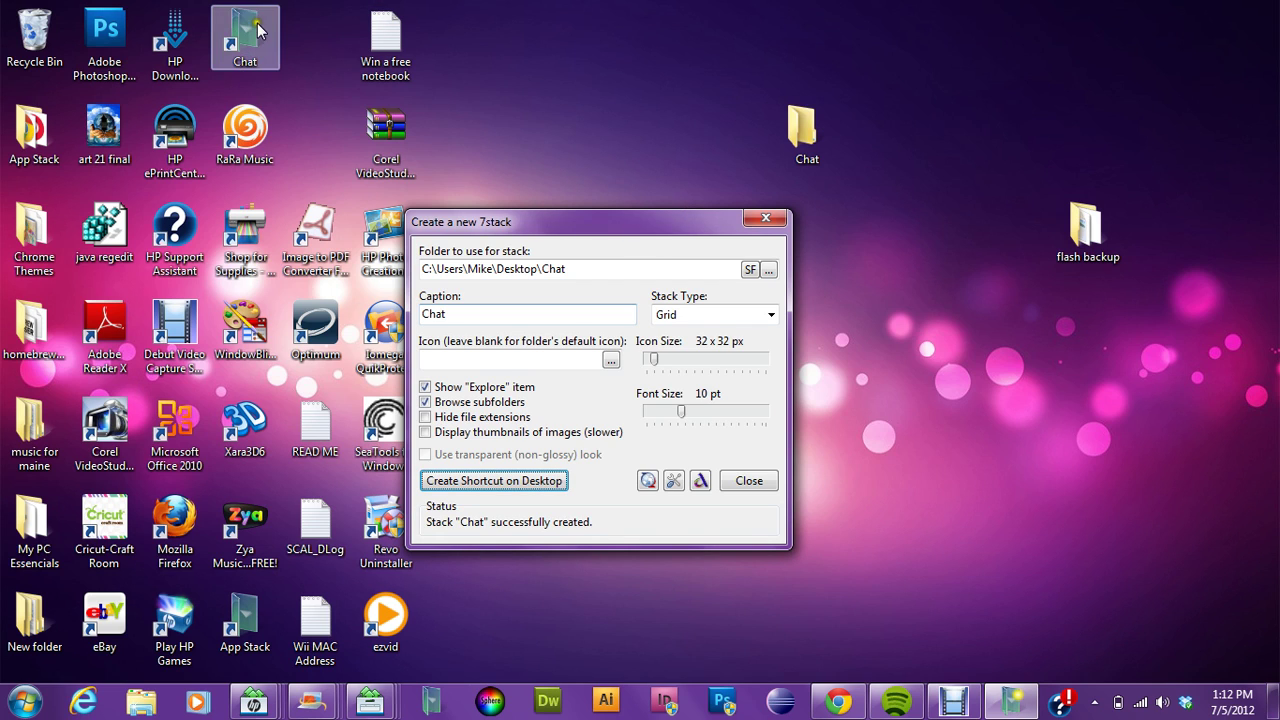
Step: Close the stack creator and drag the Chat stack shortcut onto the taskbar
left_click_drag(253, 33, 889, 333)
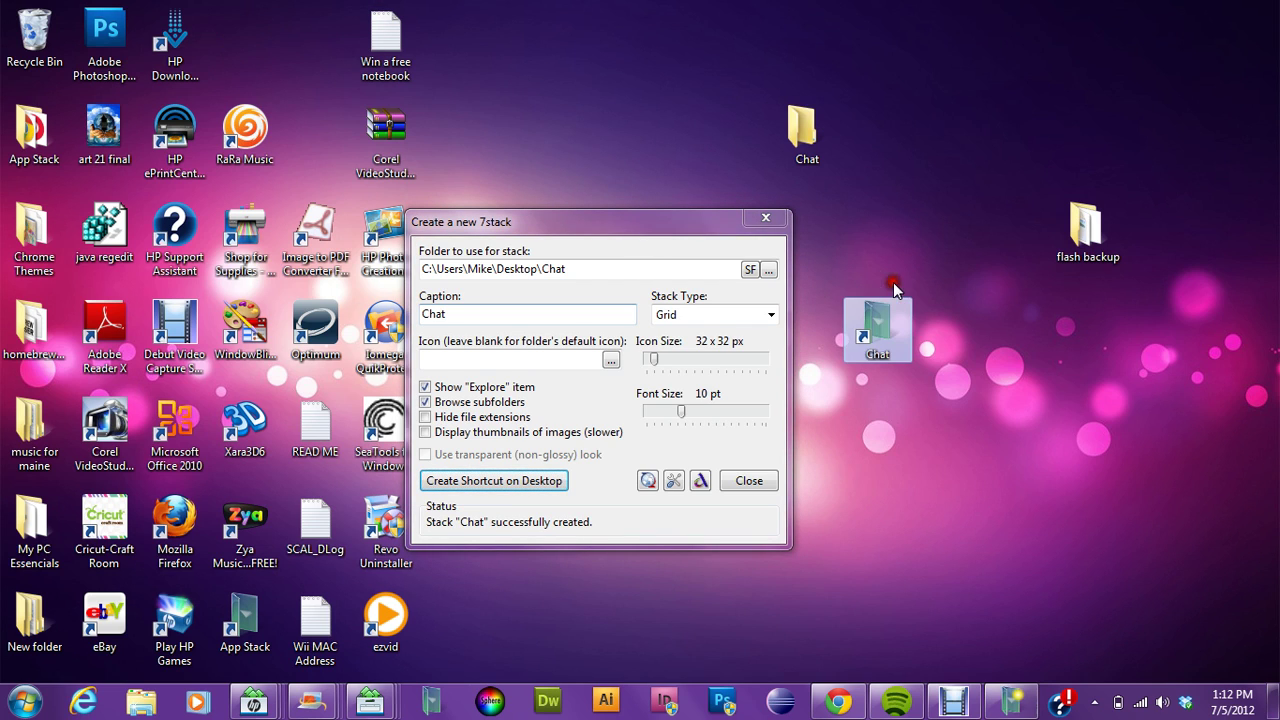
left_click(770, 220)
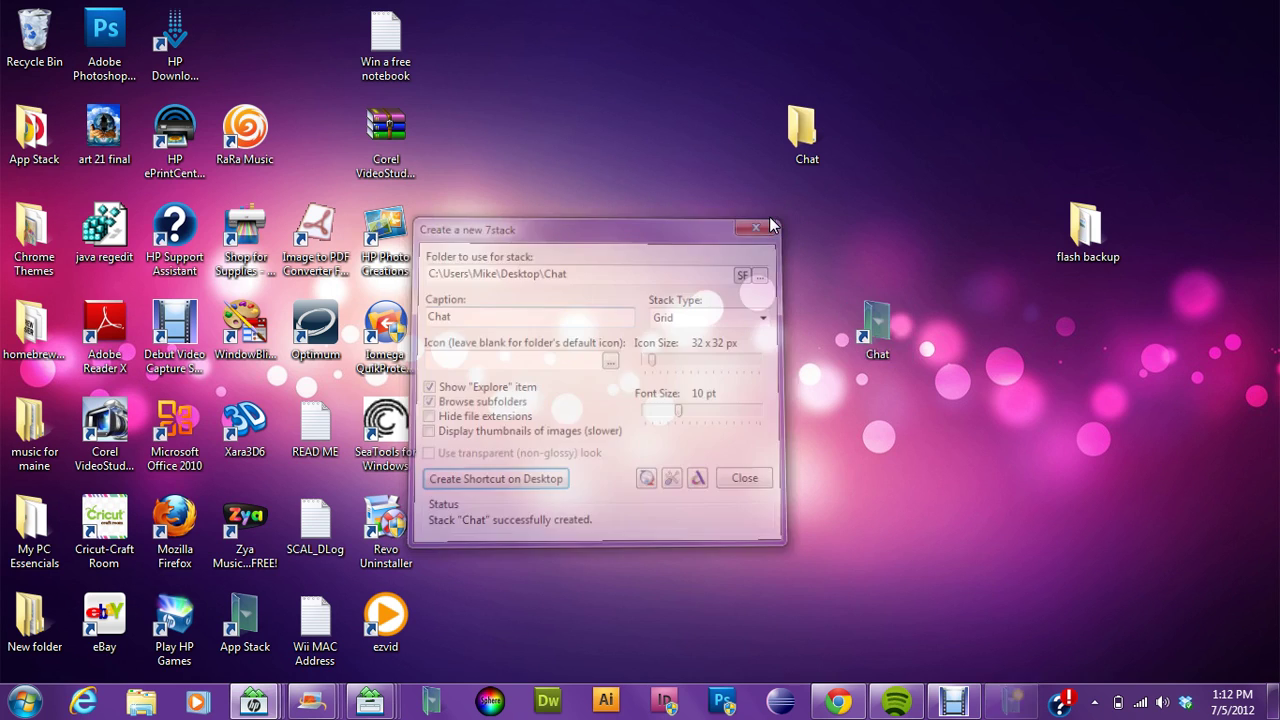
mouse_move(878, 325)
left_mouse_down()
mouse_move(816, 285)
mouse_move(678, 235)
mouse_move(695, 308)
mouse_move(598, 530)
mouse_move(527, 658)
mouse_move(473, 697)
mouse_move(488, 693)
left_mouse_up()
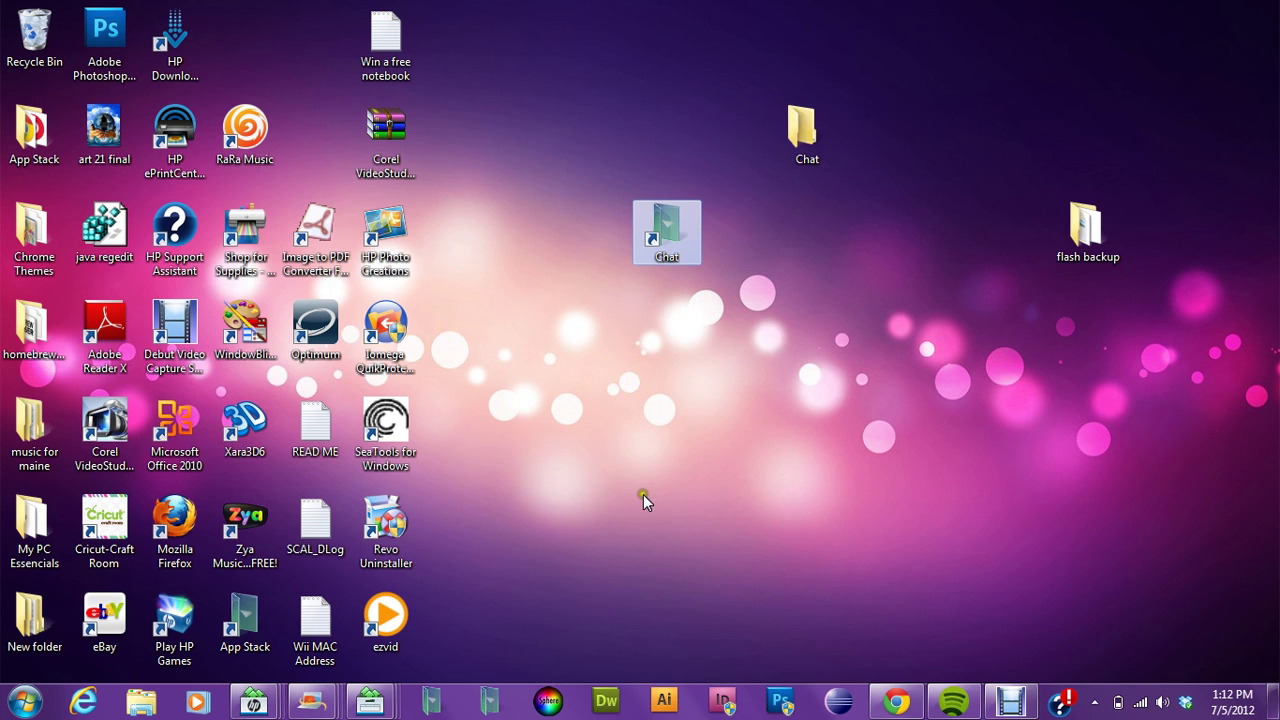
Step: Uncheck View > Show desktop icons in the desktop right-click menu
right_click(567, 345)
mouse_move(611, 376)
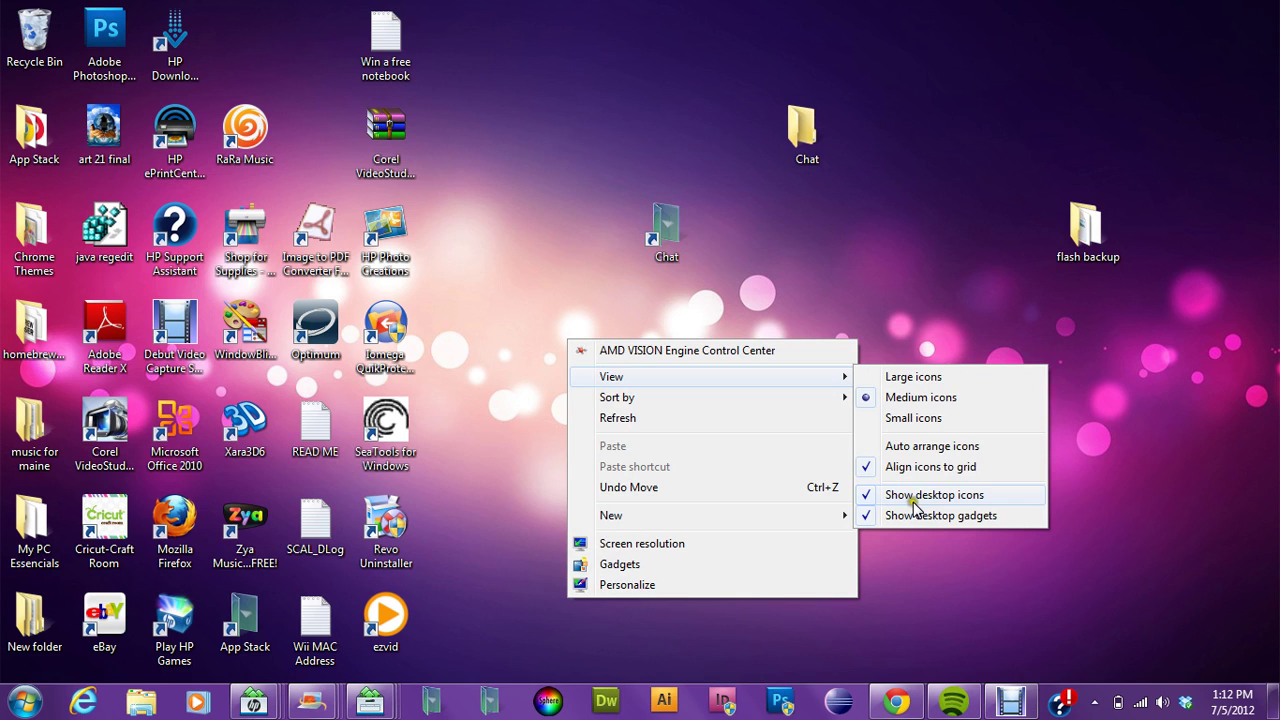
left_click(930, 495)
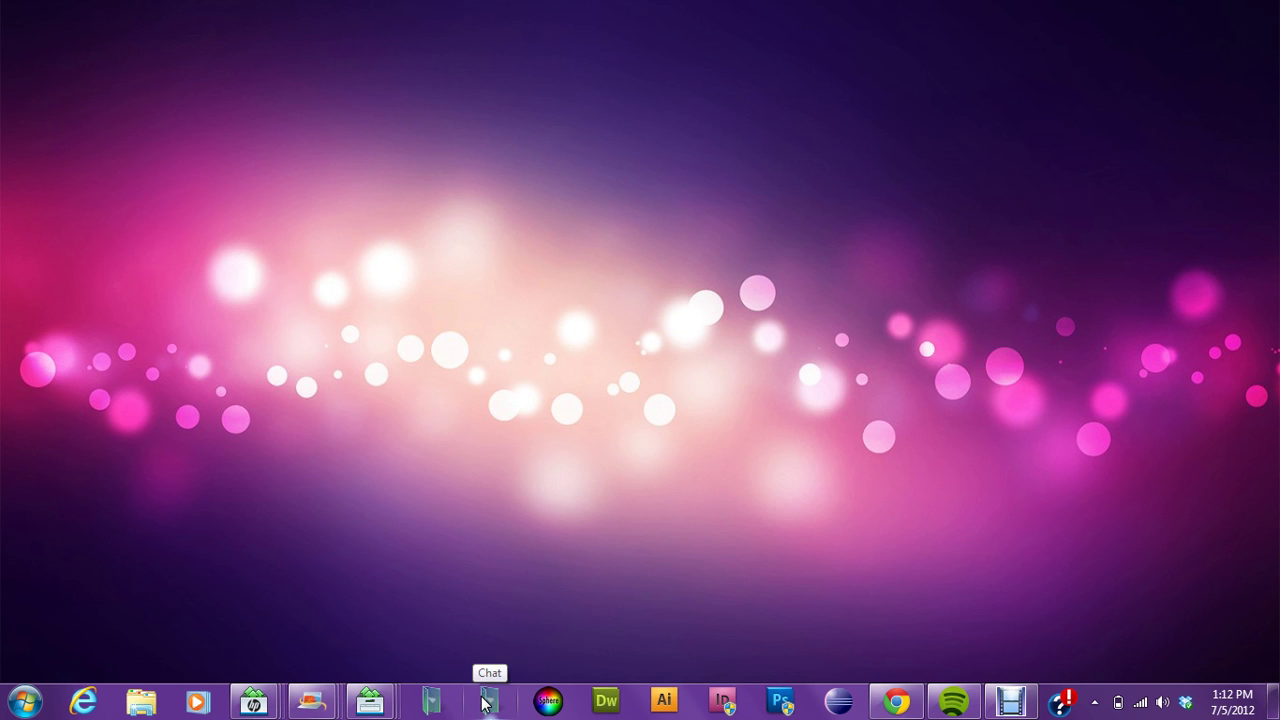
left_click(484, 703)
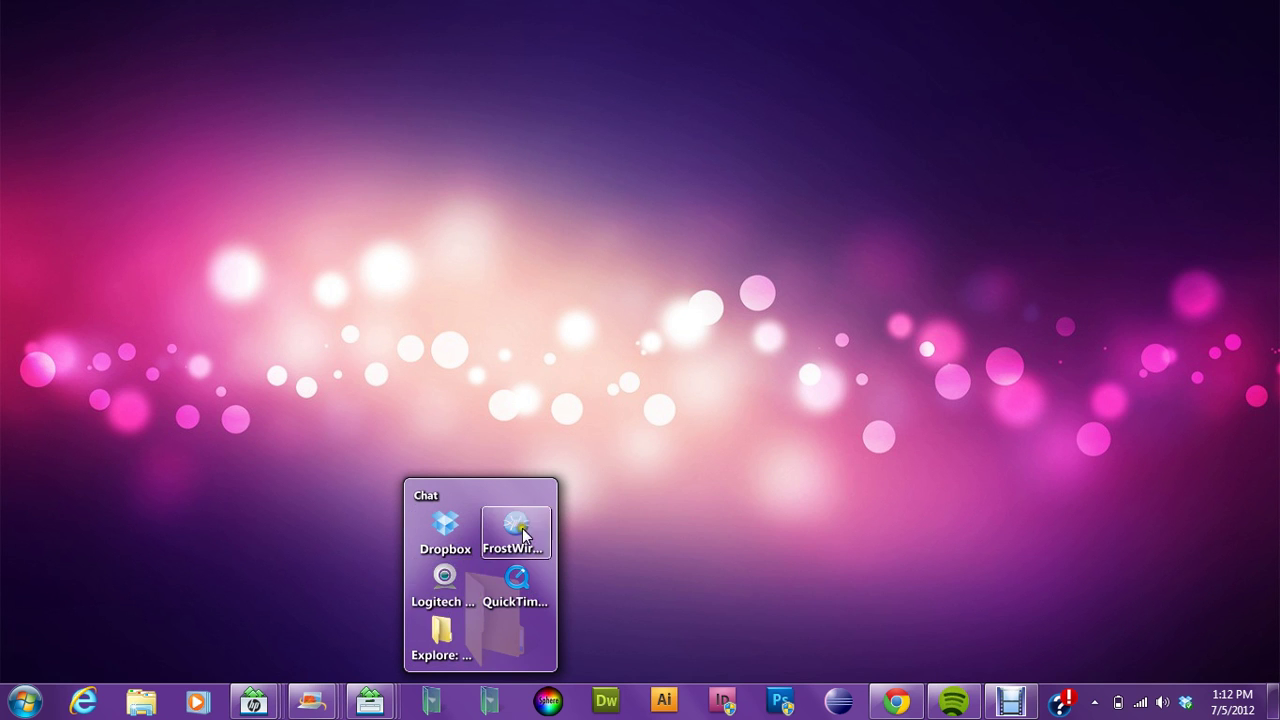
left_click(444, 628)
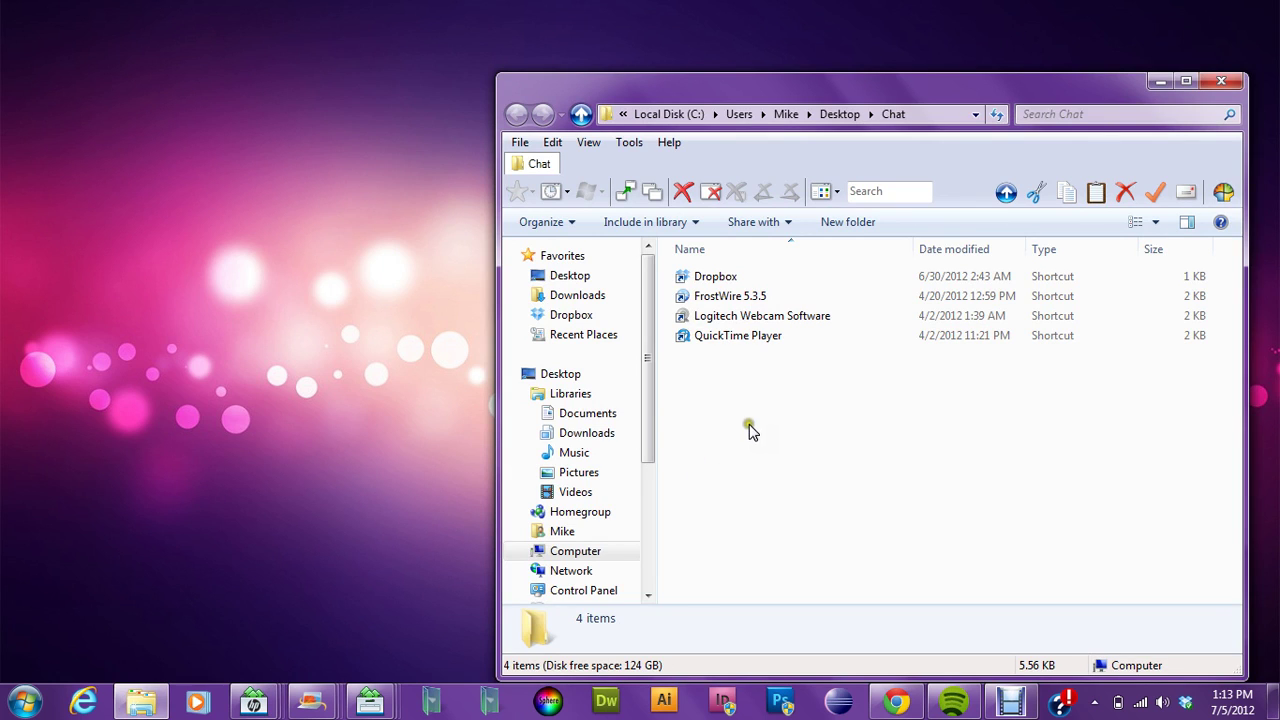
left_click(1221, 81)
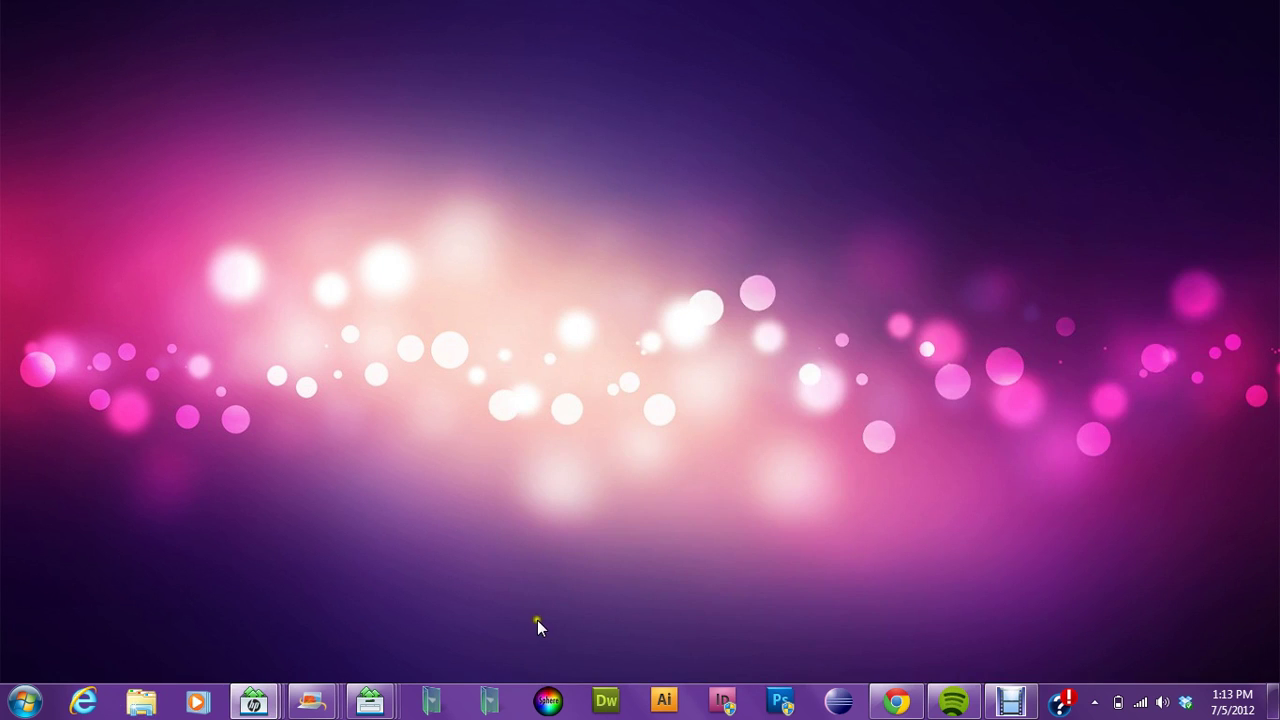